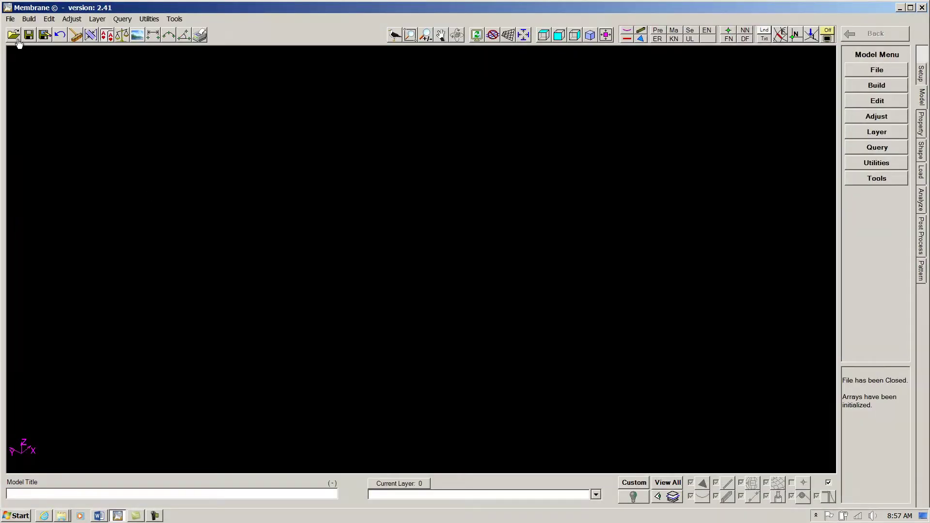
Open the DXF file FRS 1.dxf from the Models for Video folder.
left_click(14, 35)
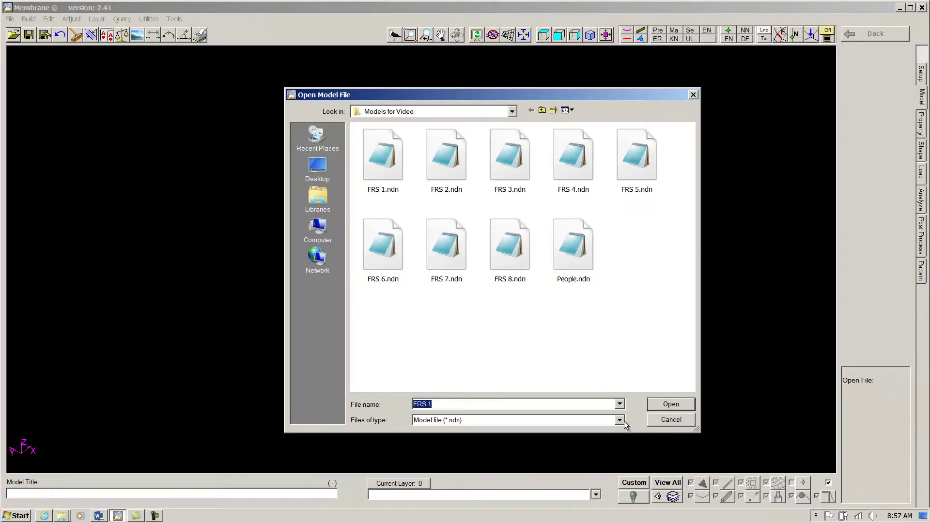
left_click(621, 420)
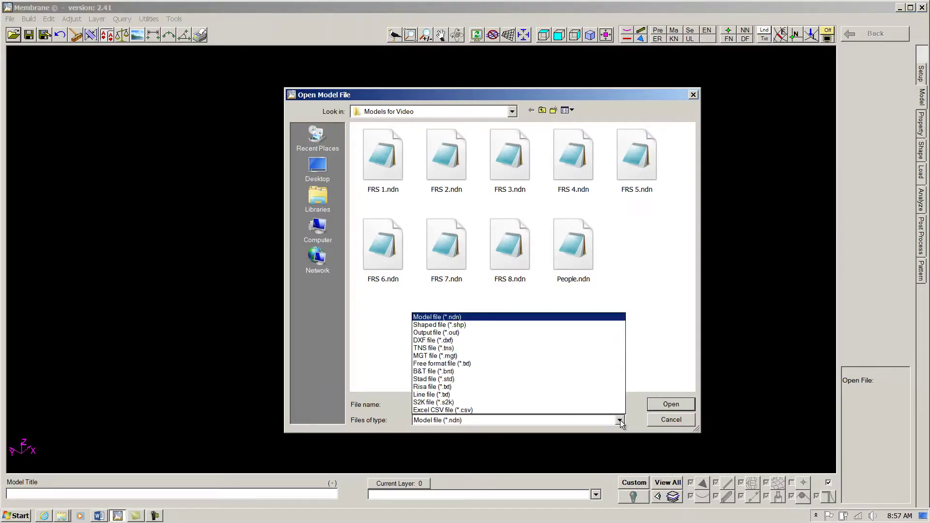
left_click(439, 341)
left_click(387, 172)
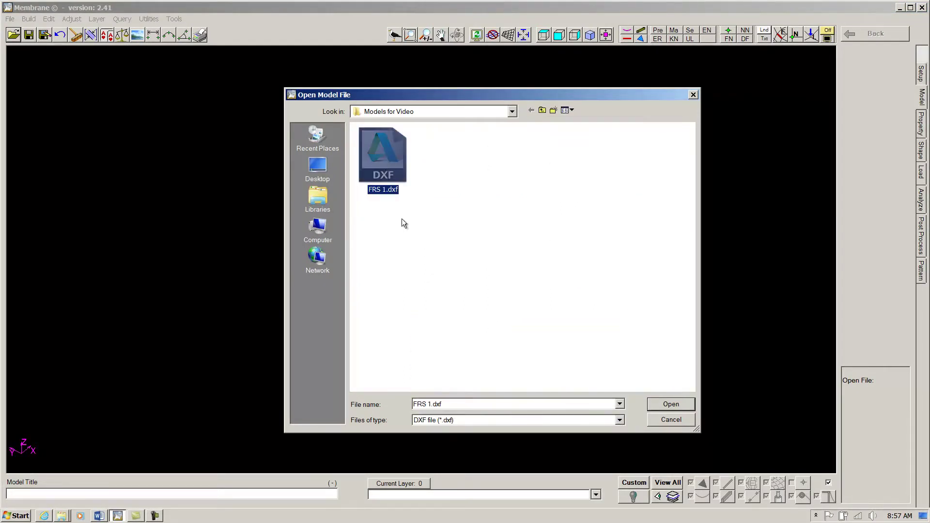
left_click(679, 408)
middle_click_drag(561, 369, 530, 268)
left_click(890, 133)
left_click(867, 110)
middle_click_drag(315, 202, 283, 157)
middle_click_drag(340, 236, 368, 261)
left_click(877, 125)
middle_click_drag(489, 203, 599, 223)
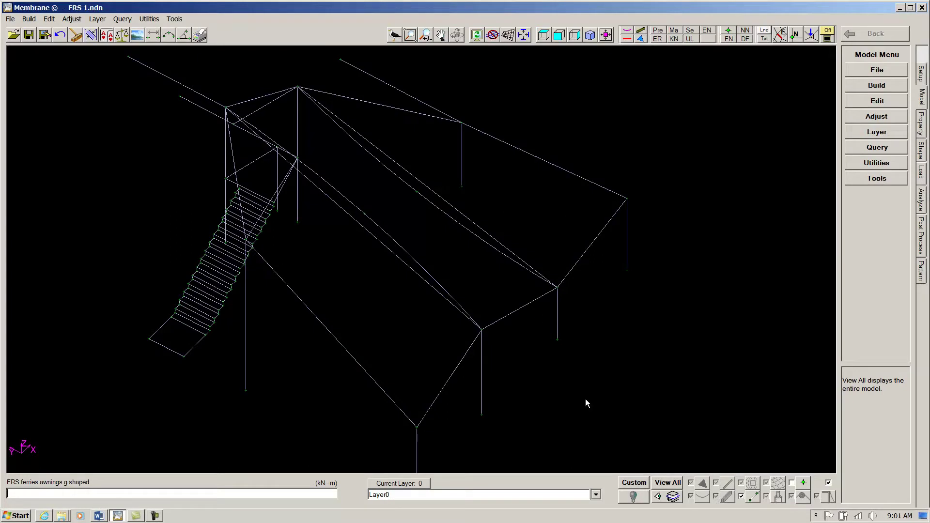
Show only the canopy outline worklines and generate a standard mesh with 12 warp and 6 fill segments on the near side panel.
left_click(753, 496)
left_click(757, 329)
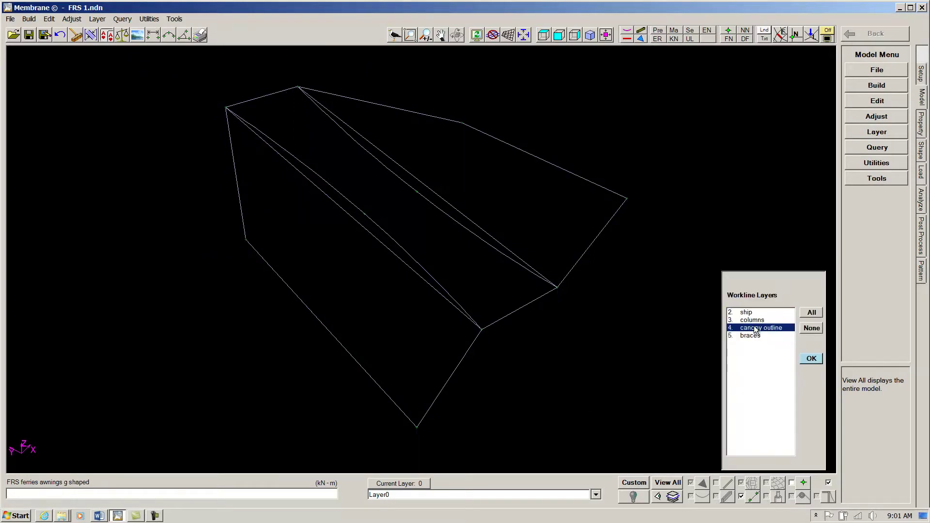
left_click(878, 102)
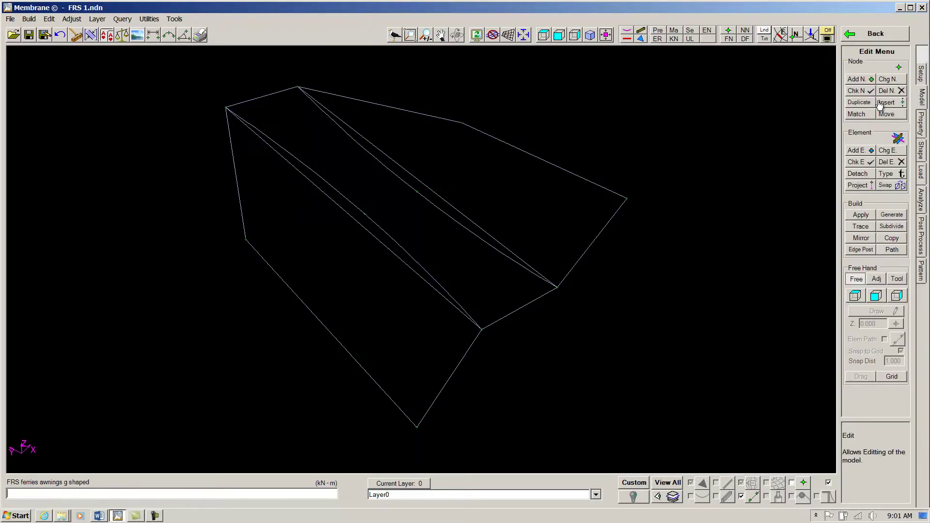
left_click(891, 215)
left_click(864, 124)
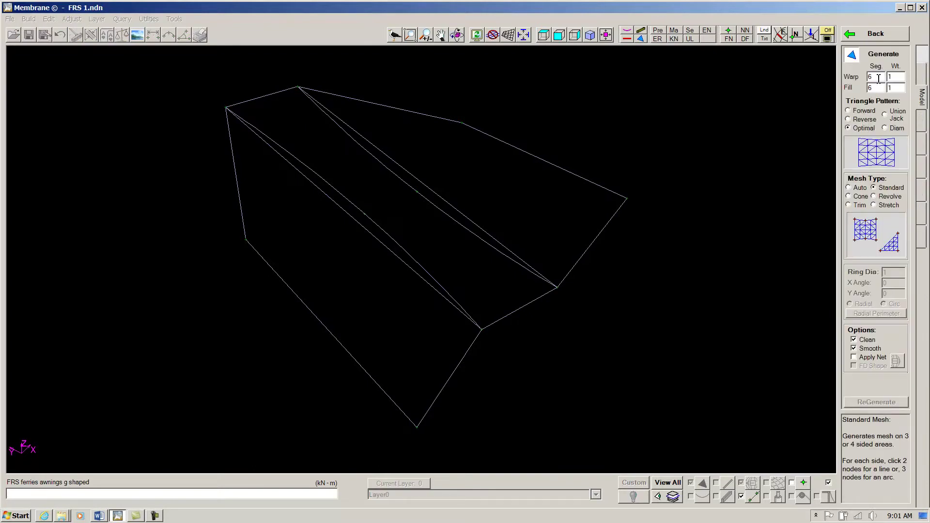
type("2")
left_click(246, 240)
left_click(415, 428)
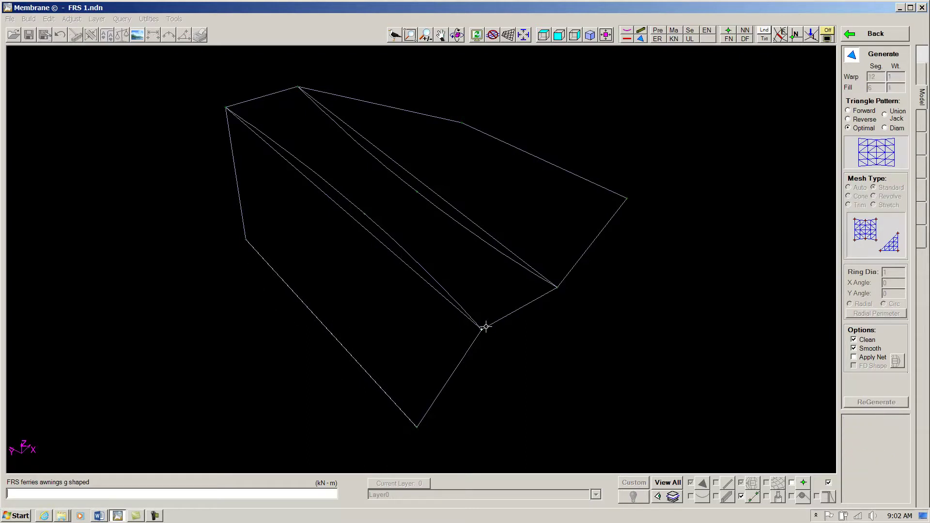
left_click(246, 240)
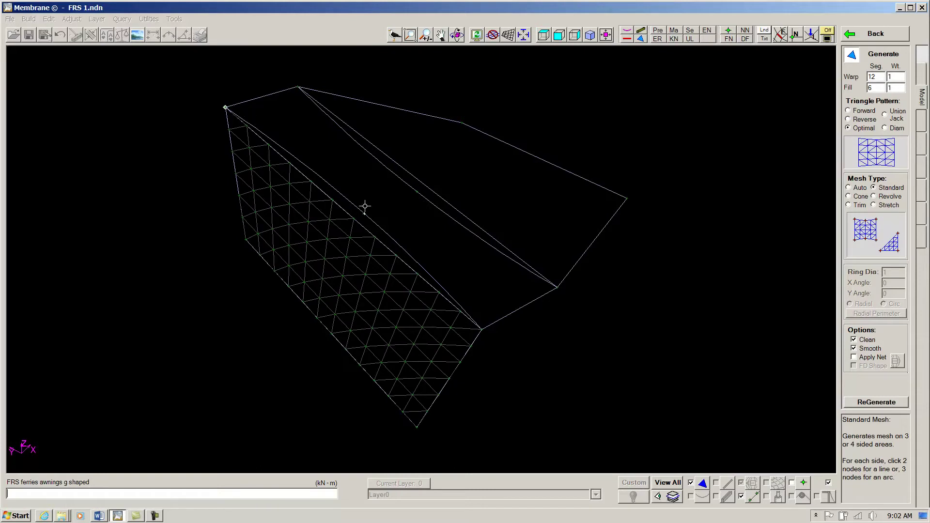
Generate the same 12 by 6 standard mesh on the middle panel and the far side panel of the canopy.
left_click(481, 329)
left_click(558, 288)
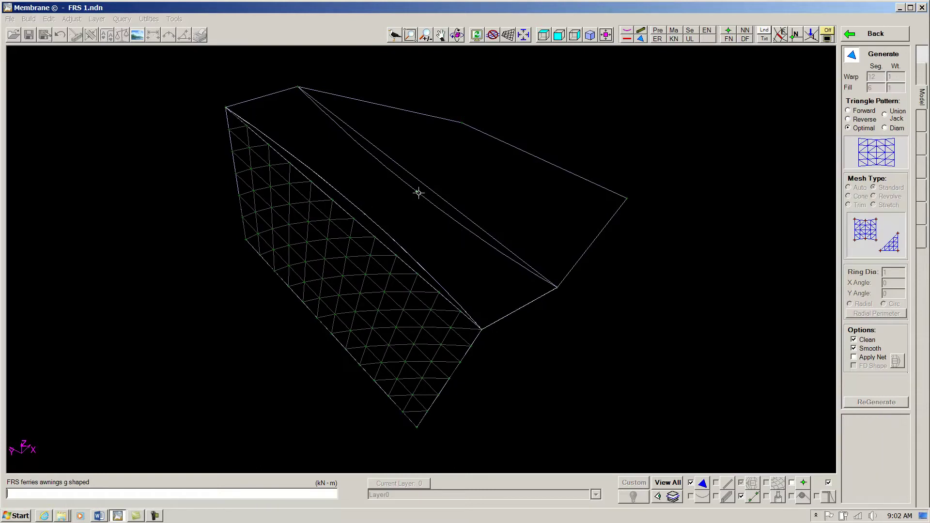
left_click(232, 105)
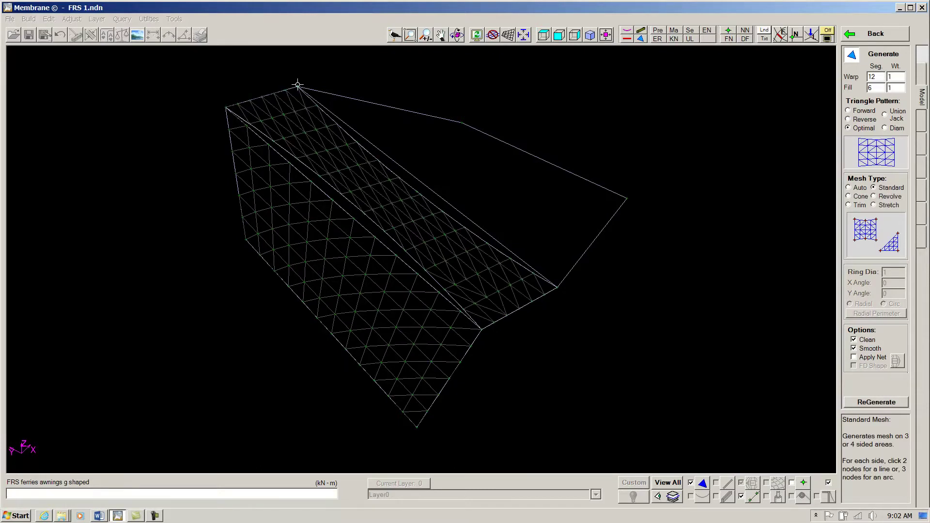
left_click(430, 177)
Trace cable elements along the outer and inner edges of the three meshed canopy panels.
left_click(865, 129)
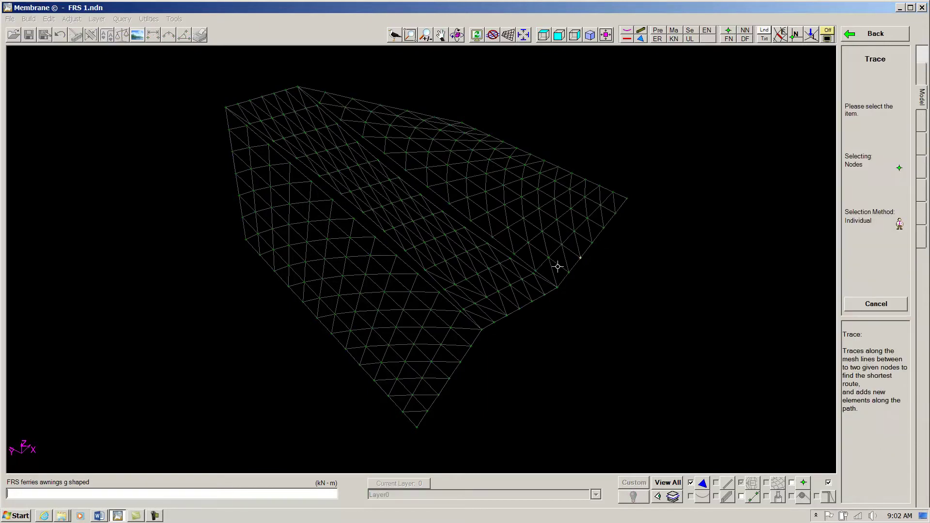
left_click(559, 287)
left_click(626, 198)
left_click(464, 121)
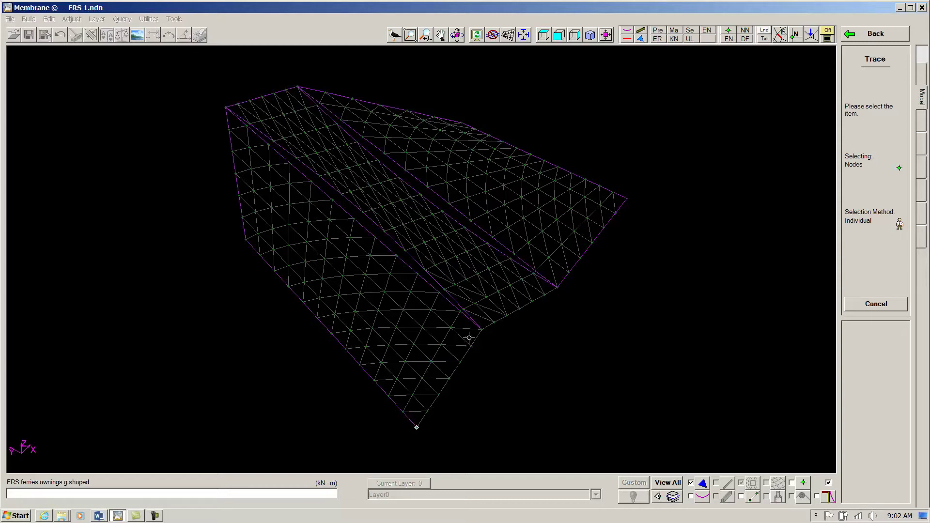
left_click(482, 332)
left_click(481, 331)
left_click(558, 291)
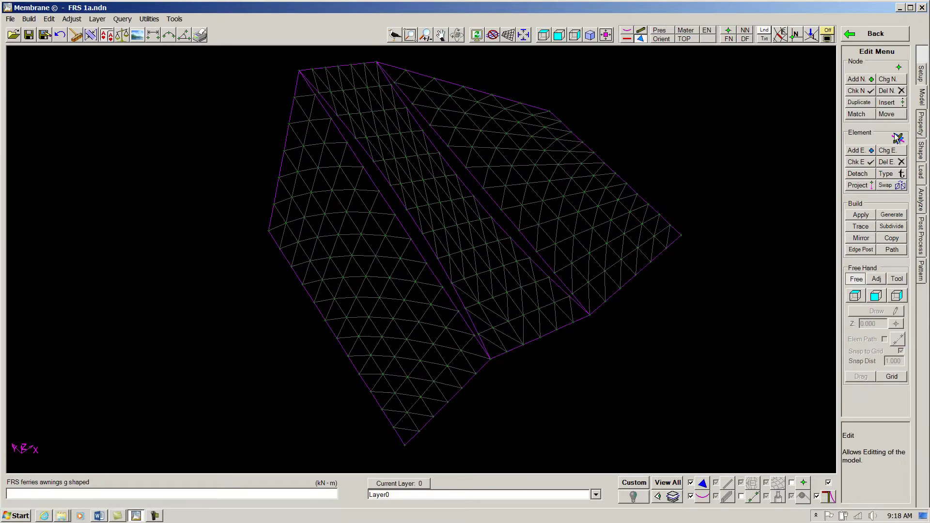
Assign a membrane prestress force of 1 x 1 kN/m to all membrane elements.
left_click(921, 127)
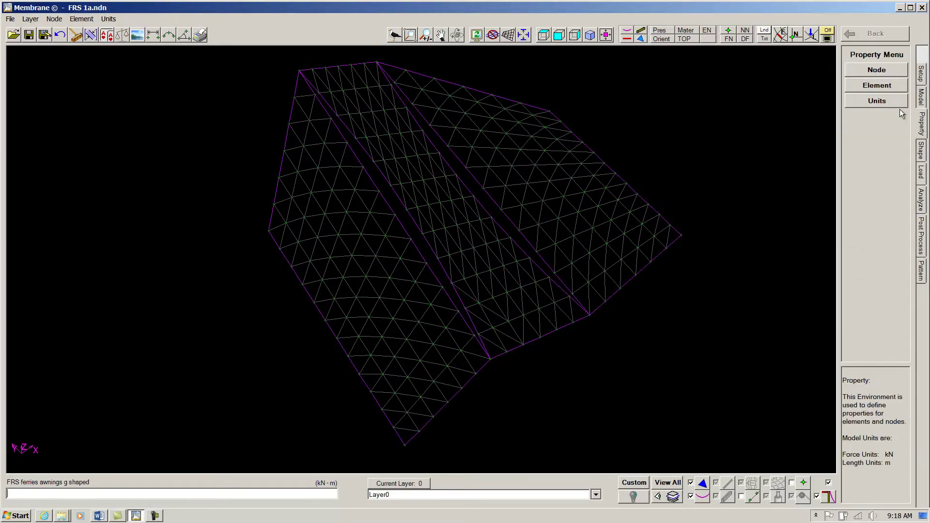
left_click(871, 87)
left_click(864, 127)
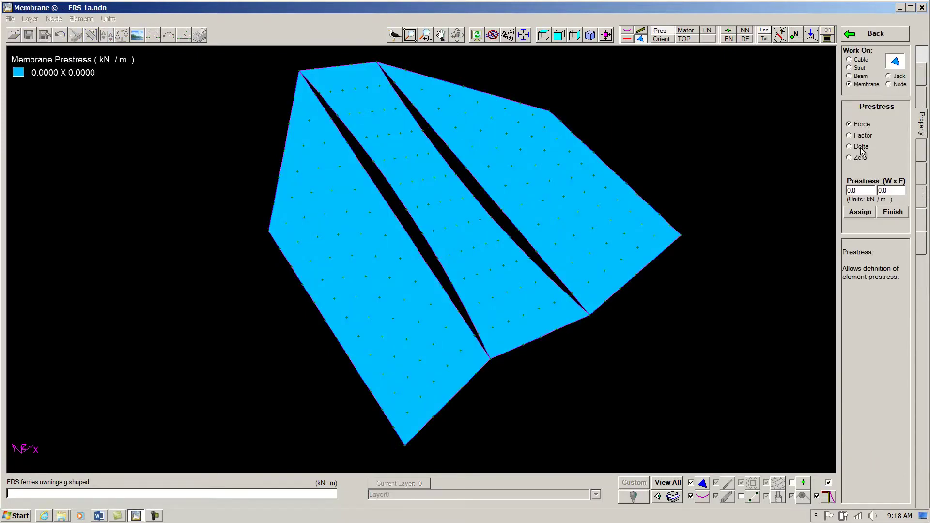
double_click(861, 190)
type("1")
key("Tab")
type("1")
left_click(860, 212)
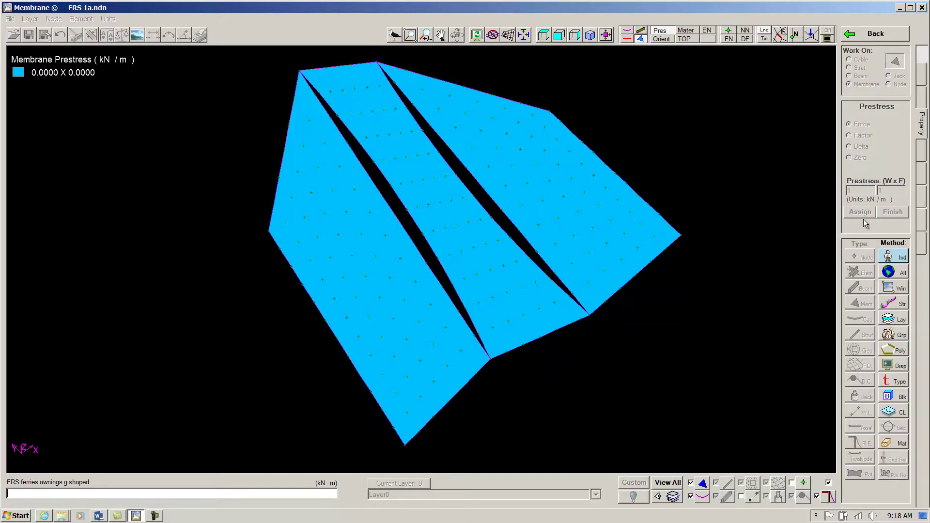
left_click(892, 272)
Estimate and assign prestress for the edge cables group by group, using a length/sag ratio of 14 and a fabric prestress of 1 kN/m.
left_click(891, 213)
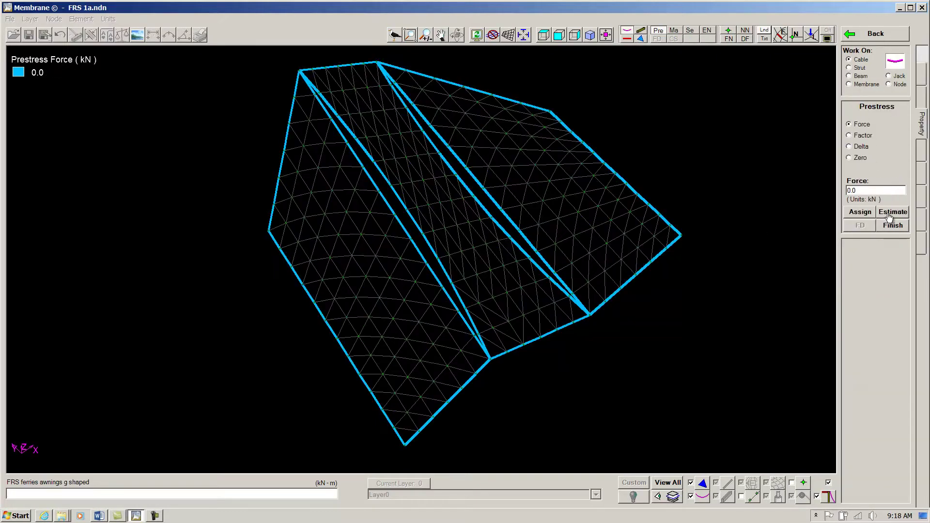
left_click(869, 154)
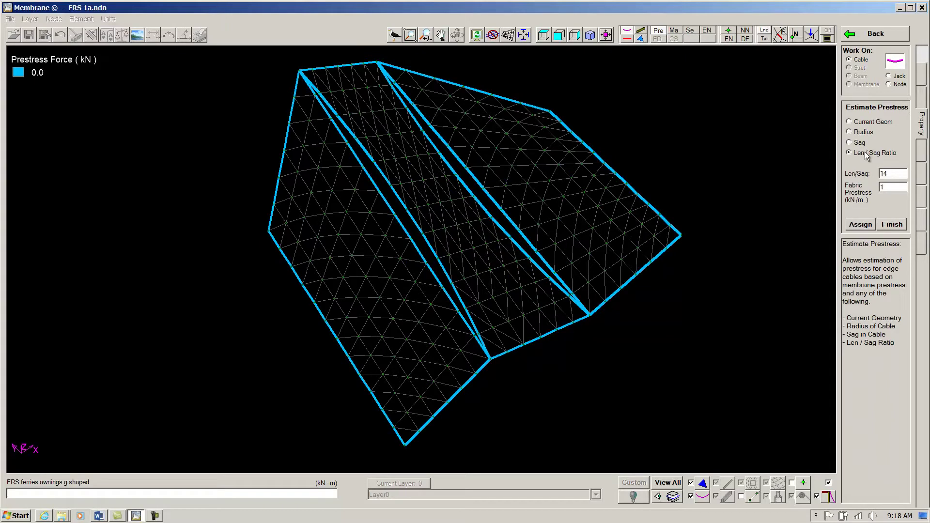
left_click(860, 225)
left_click(898, 331)
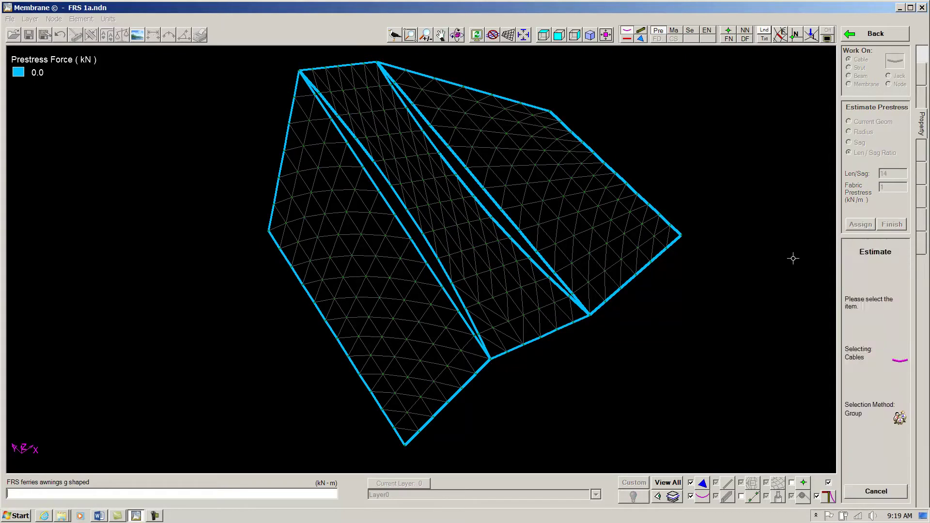
left_click(611, 164)
left_click(529, 105)
key("Return")
left_click(490, 194)
key("Return")
left_click(356, 64)
key("Return")
left_click(341, 115)
key("Return")
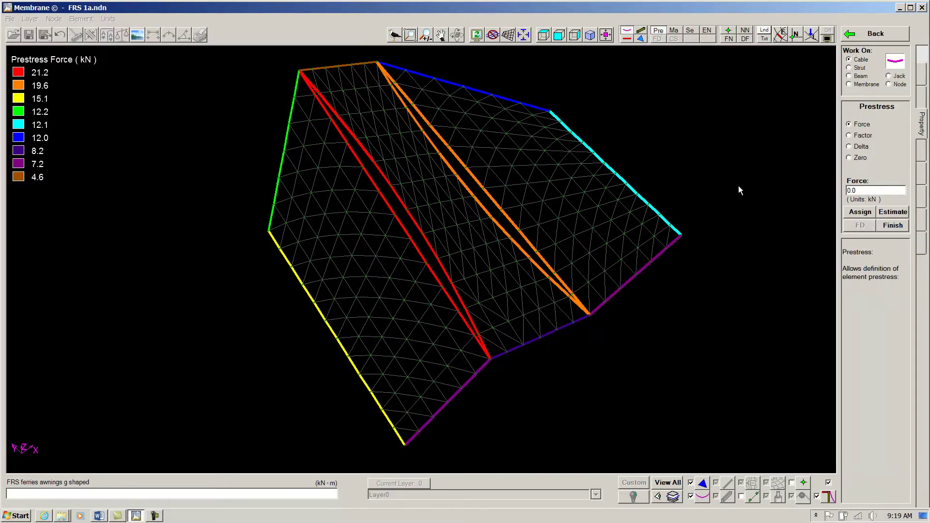
left_click(890, 38)
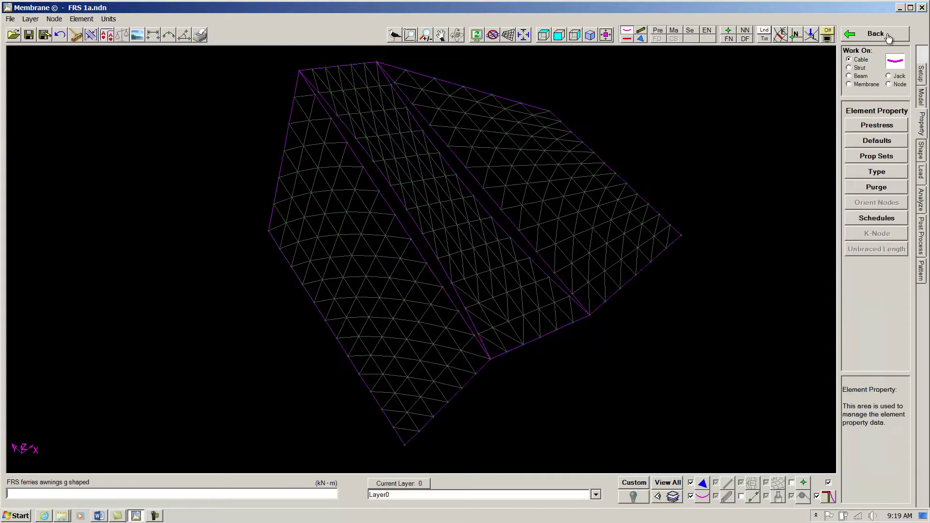
Apply the default material and section sets to the model, including Strand, 14 Strand and PVC Class II.
left_click(875, 140)
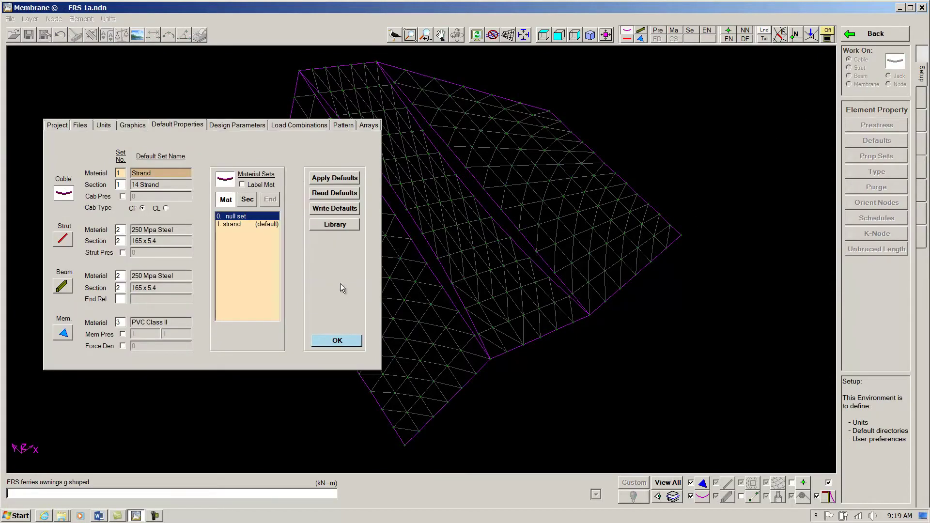
left_click(337, 180)
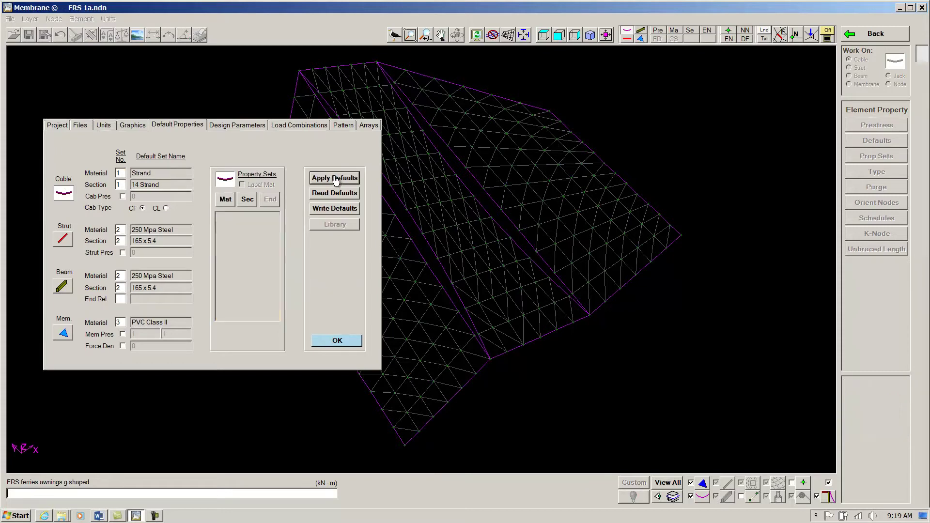
left_click(338, 340)
Display the cables' prestress, material and section assignments in turn to check them.
left_click(658, 31)
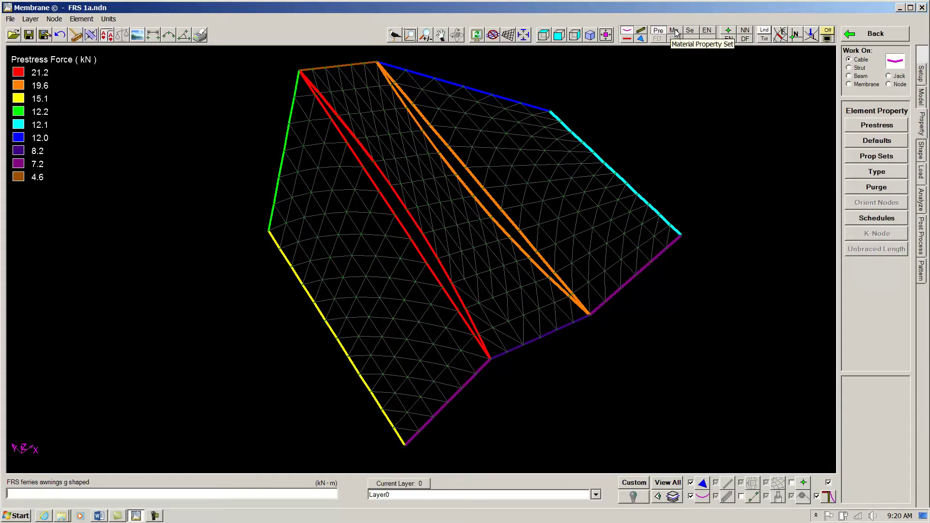
left_click(675, 32)
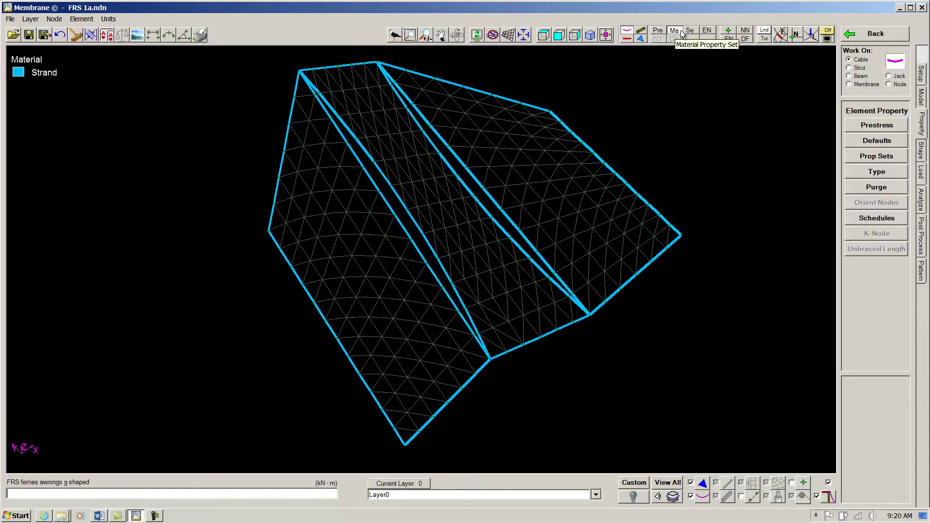
left_click(691, 32)
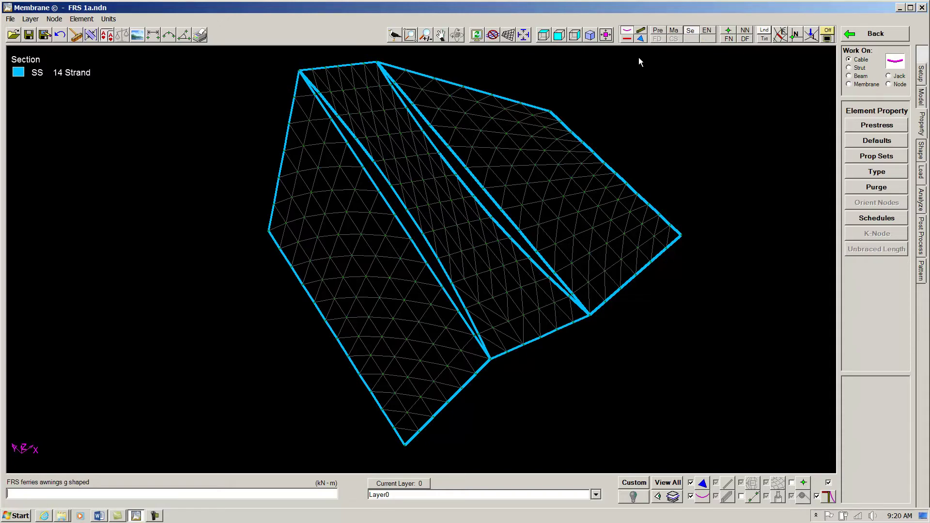
Check the membranes' prestress, material, warp orientation and top side, and clear the annotations.
left_click(662, 31)
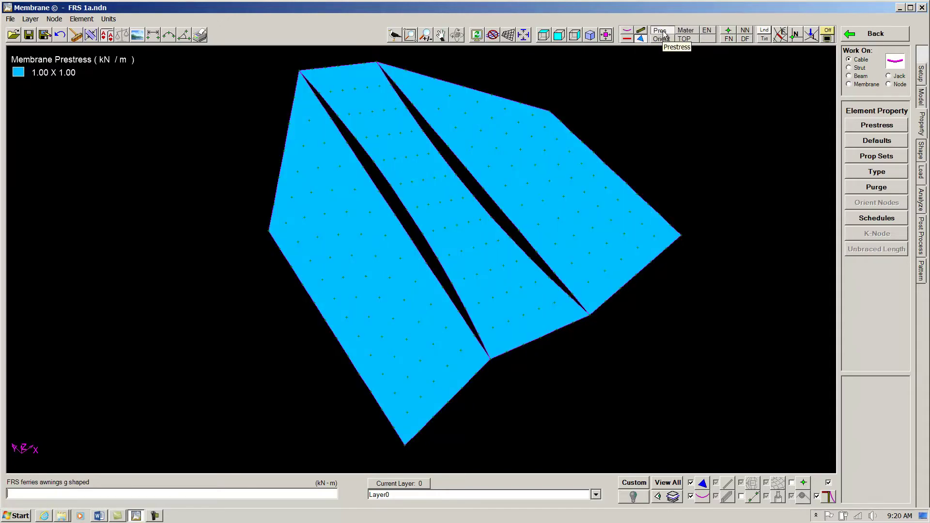
left_click(685, 31)
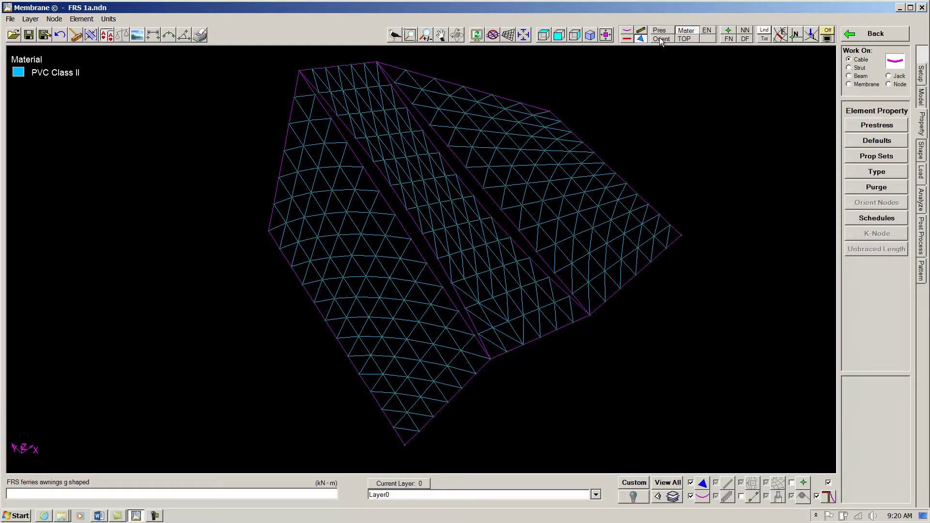
left_click(662, 39)
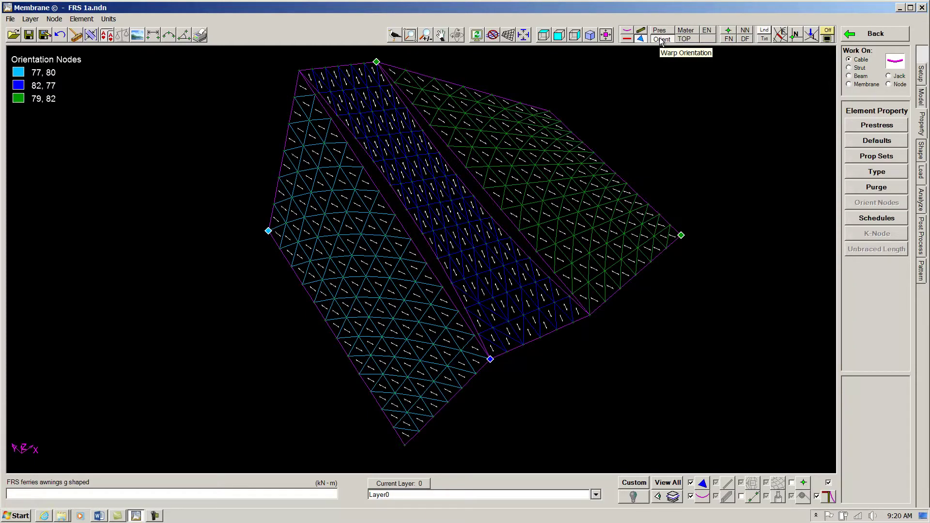
left_click(662, 40)
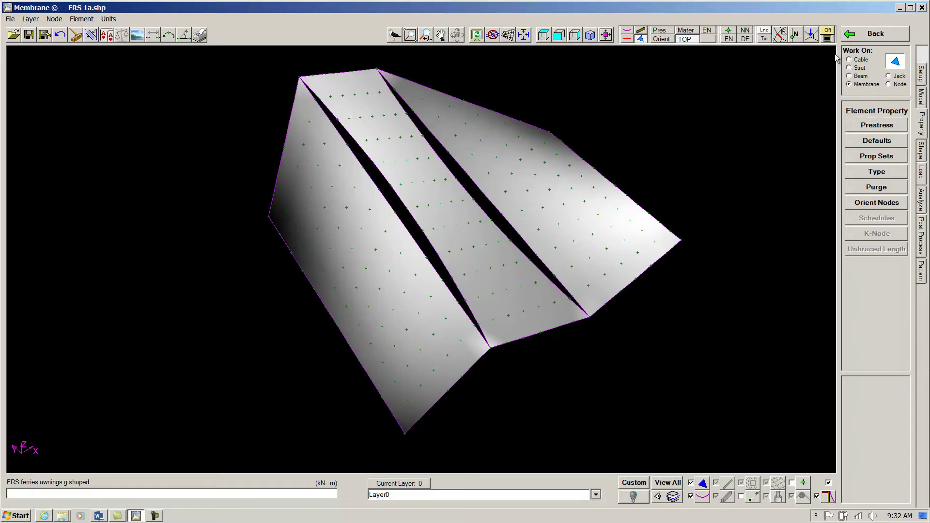
left_click(828, 34)
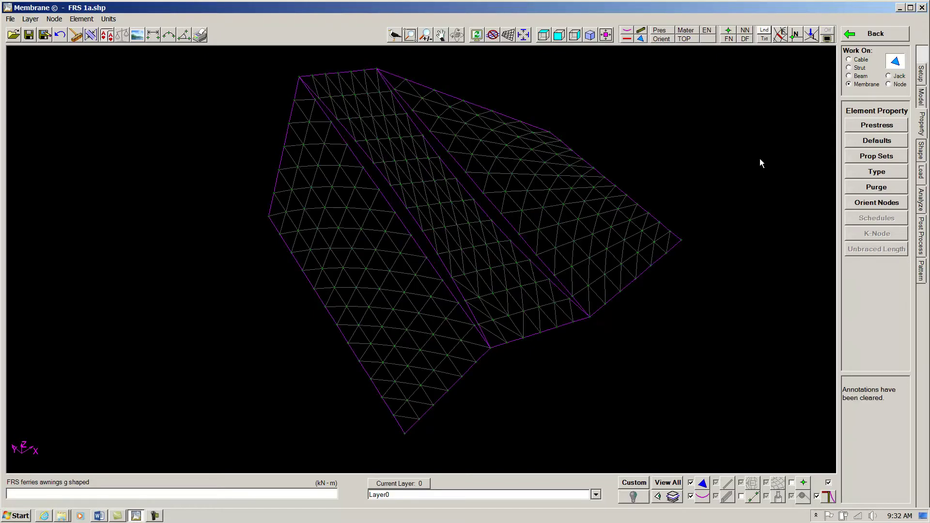
Run shape generation in Cable and Mem mode with 10 iterations and the skyline solver.
left_click(922, 152)
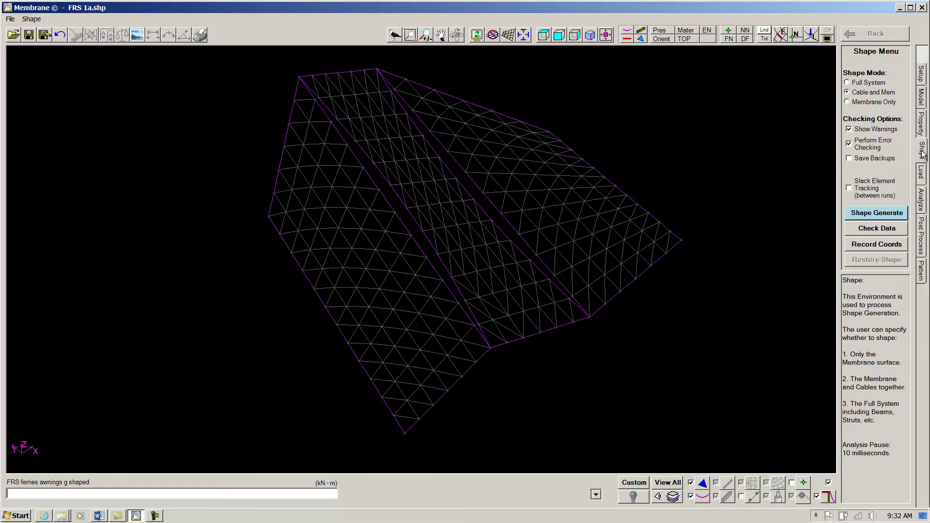
left_click(871, 214)
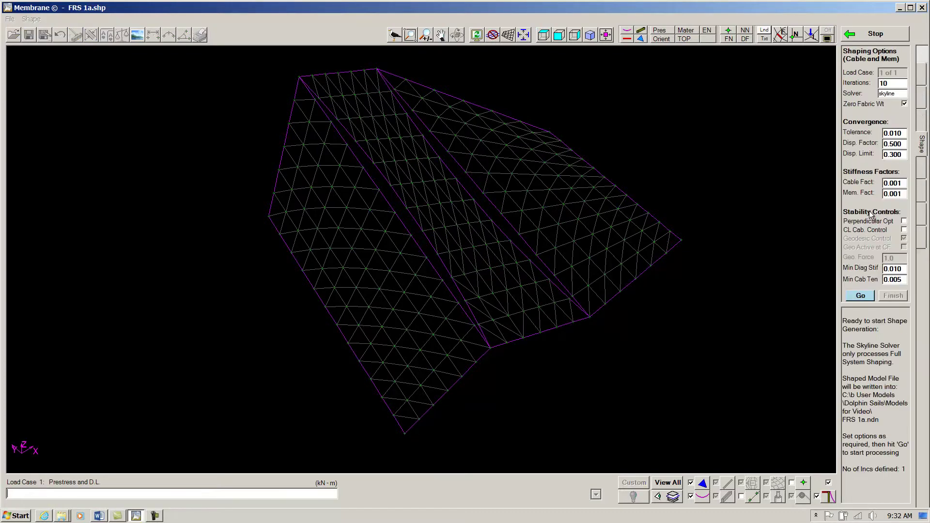
key("Return")
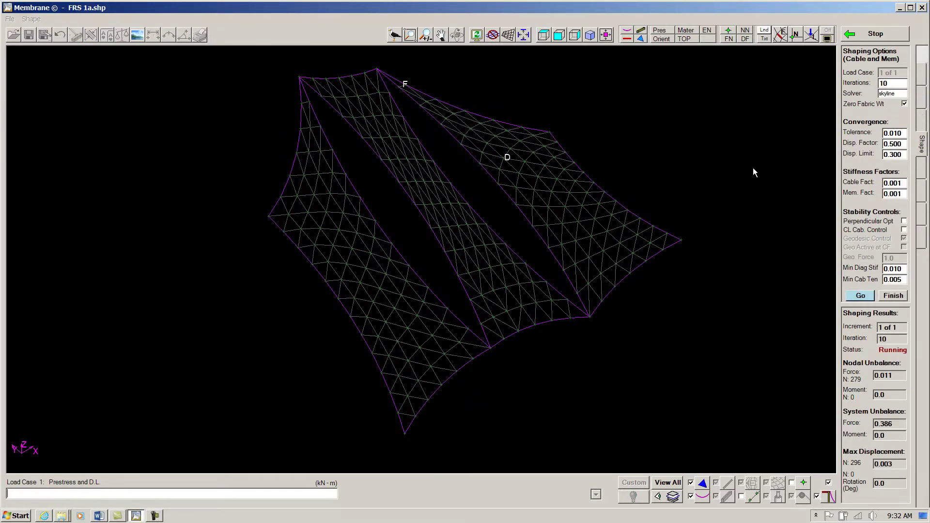
Stop the shape generation run and inspect the form-found awning from low and oblique angles.
left_click(876, 33)
middle_click_drag(592, 347, 570, 313)
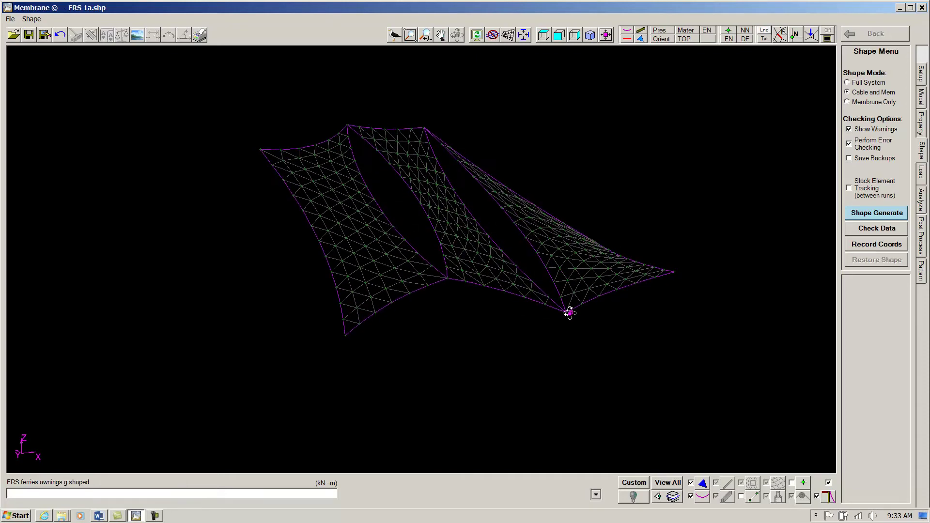
left_click_drag(574, 299, 578, 293)
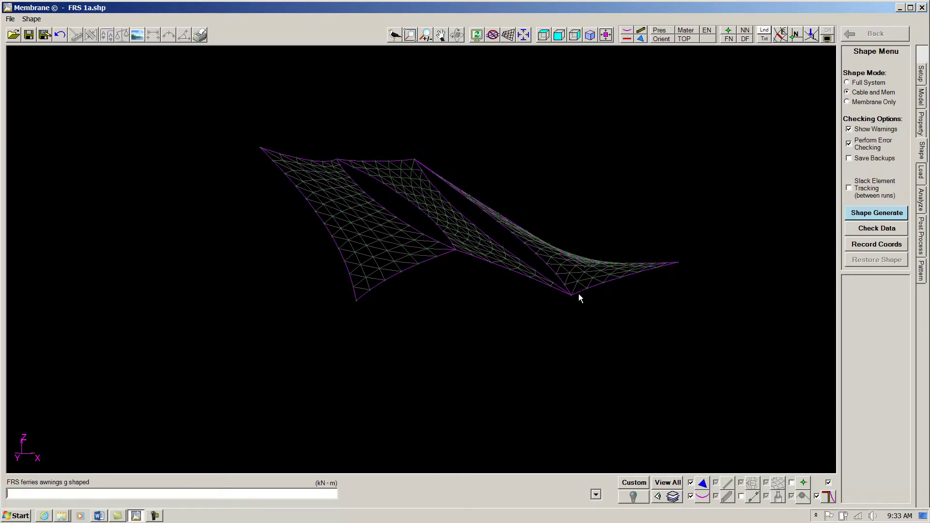
left_click_drag(578, 294, 726, 246)
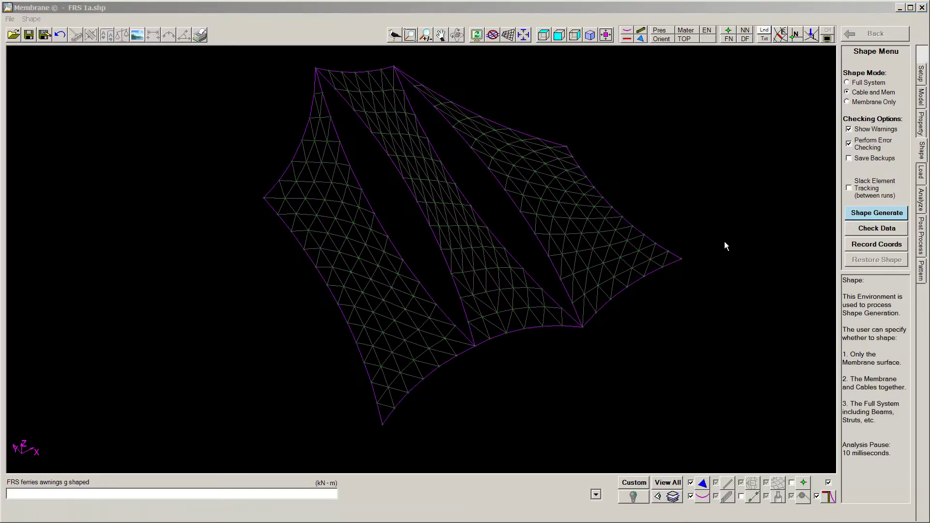
Generate an edge post with two tie-back cables at the awning's outer front corner, using post angle 15, vertical angle 60 and plan angle 45.
left_click(922, 97)
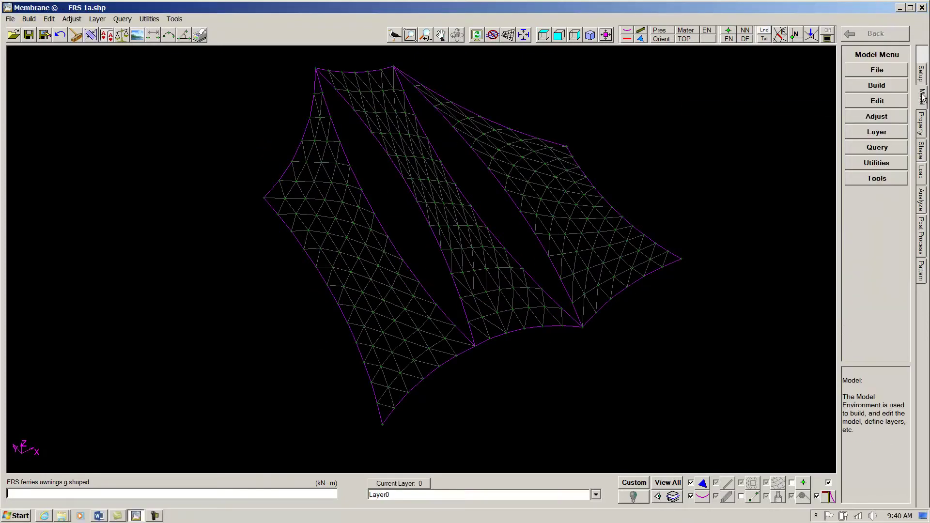
left_click(886, 104)
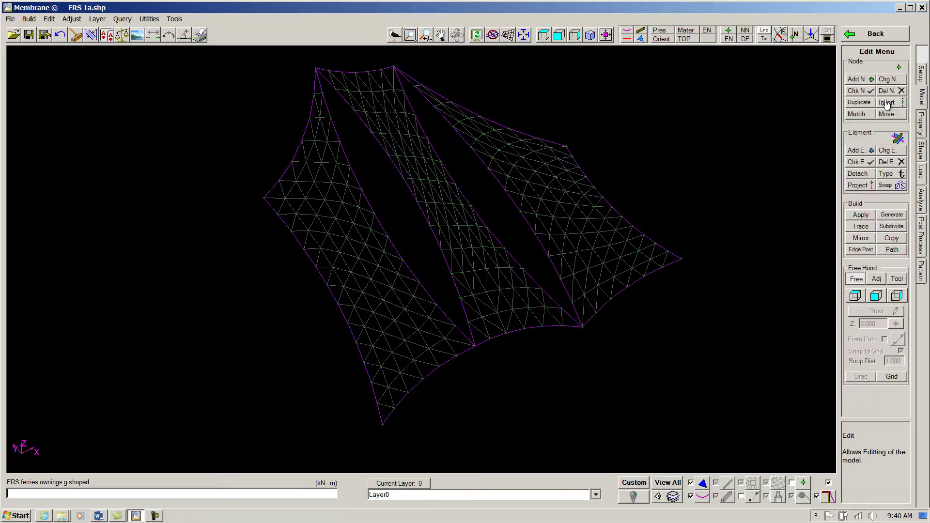
left_click(858, 249)
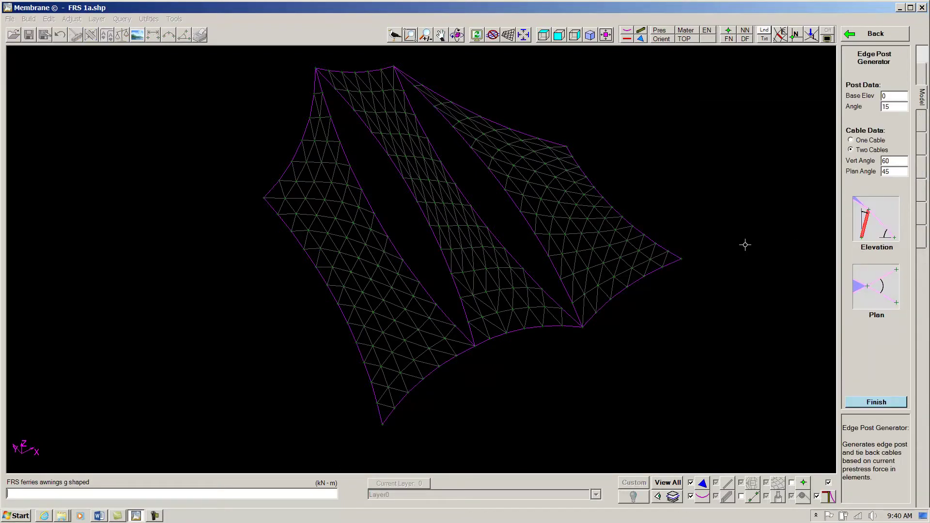
left_click(686, 260)
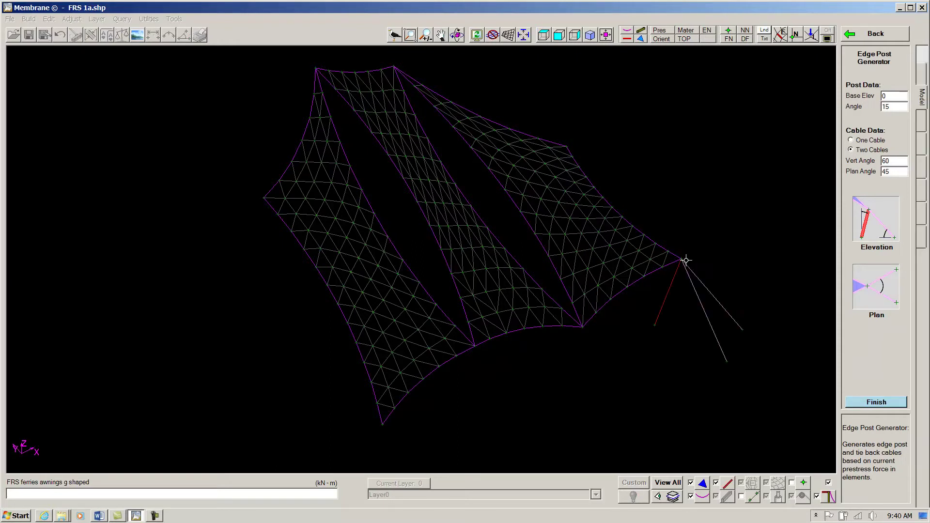
right_click(677, 176)
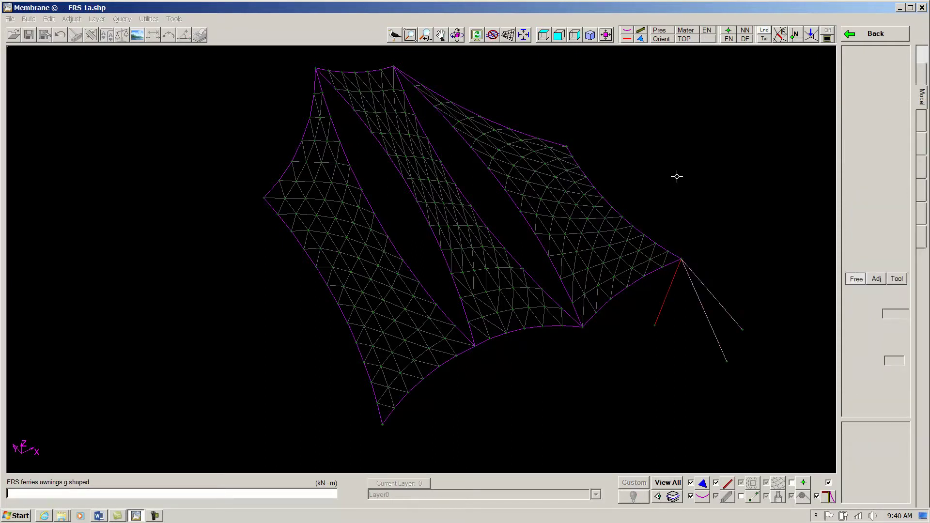
Show the worklines and, in plan view, mirror the model about the vertical line through the awning's unposted side corners.
left_click(740, 496)
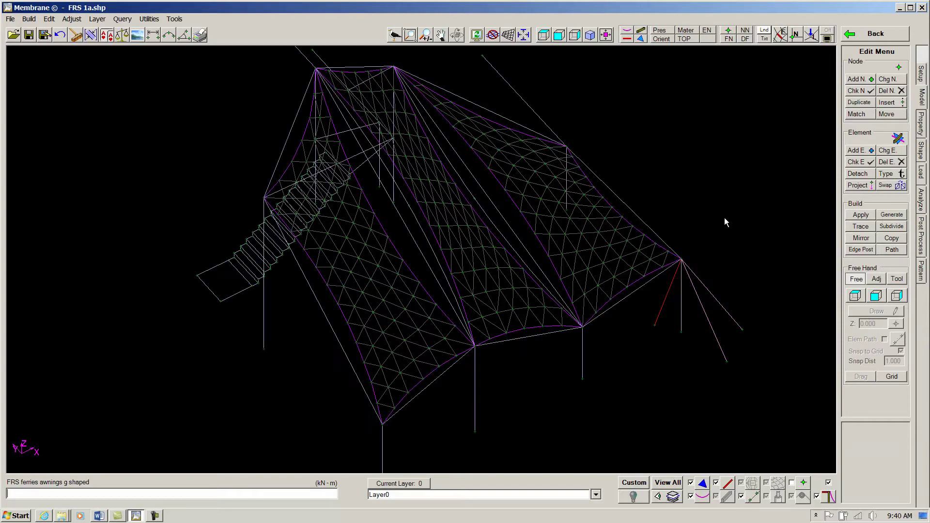
left_click(544, 34)
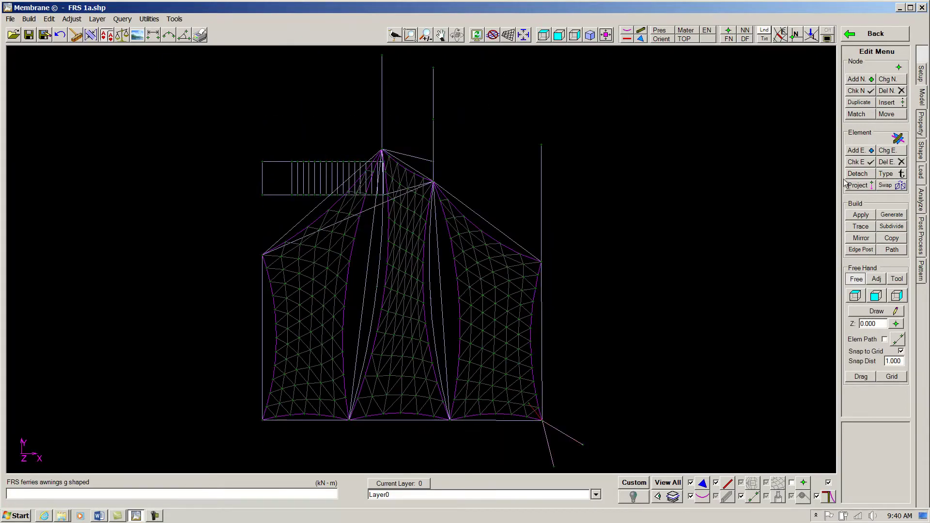
left_click(861, 238)
left_click(262, 420)
left_click(262, 254)
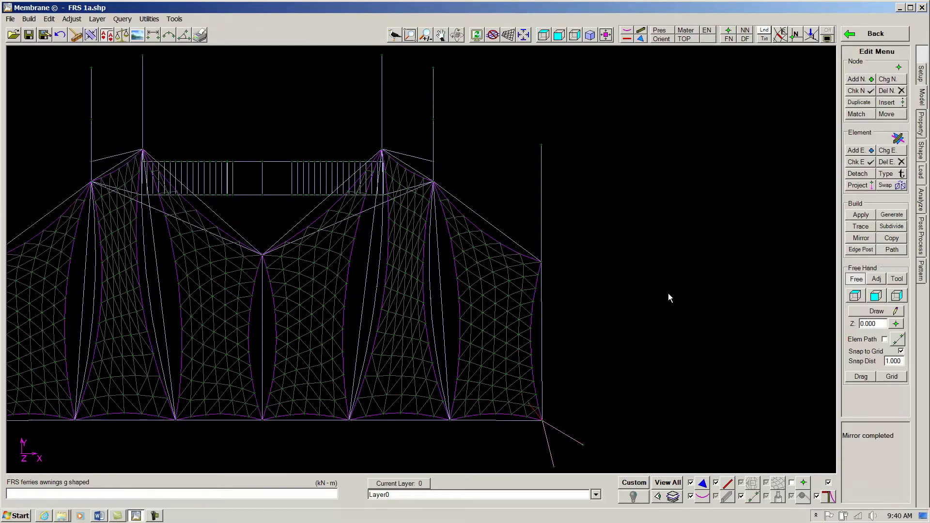
Delete the canopy outline and columns layers from the mirrored model and clean up the unused nodes.
left_click(606, 34)
mouse_move(561, 400)
left_mouse_down()
mouse_move(536, 291)
mouse_move(479, 316)
mouse_move(526, 288)
mouse_move(553, 310)
mouse_move(577, 259)
mouse_move(592, 257)
left_mouse_up()
left_click(890, 162)
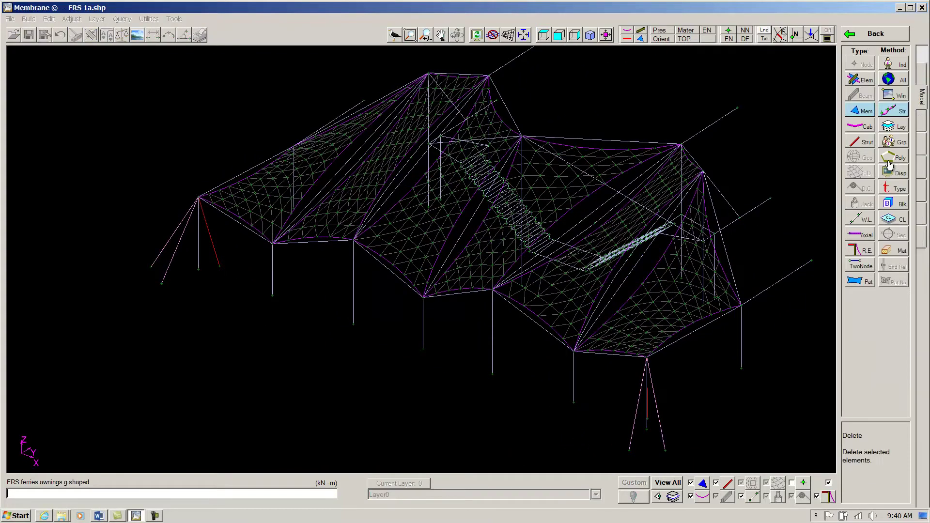
left_click(895, 127)
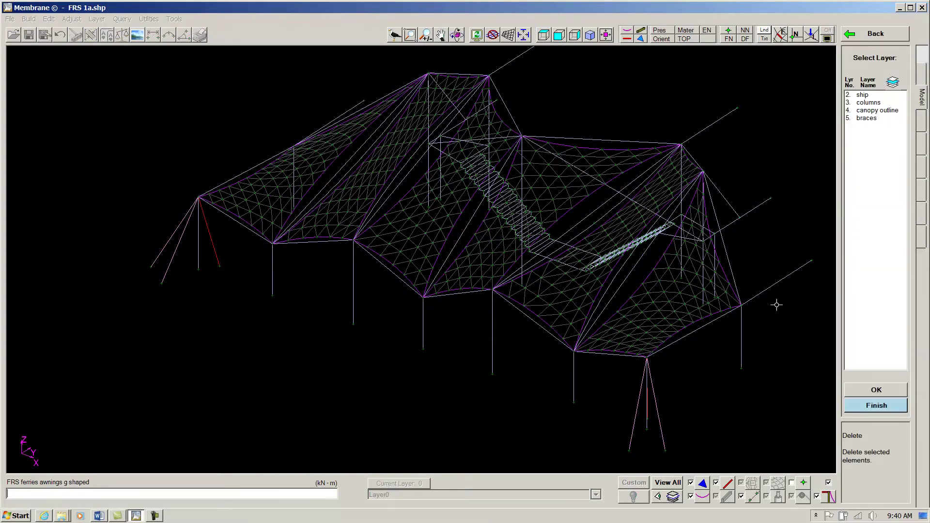
left_click(516, 313)
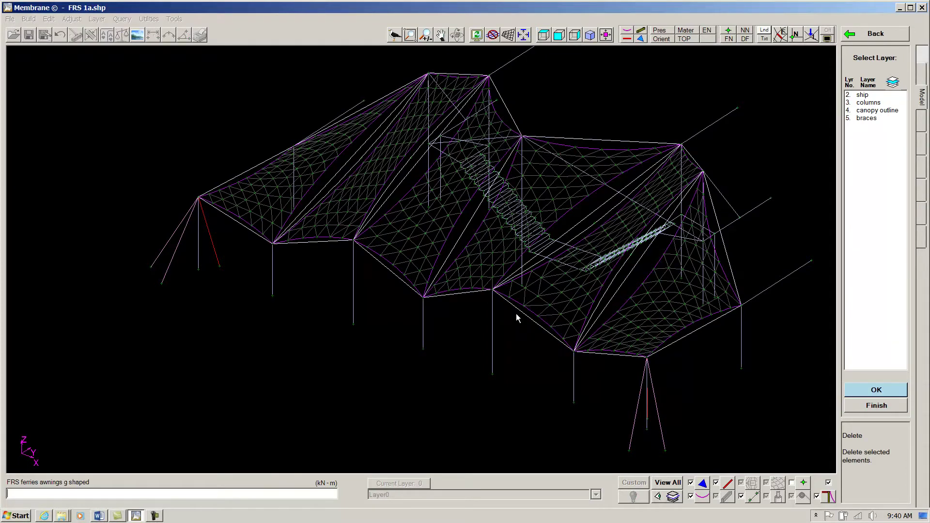
left_click(493, 321)
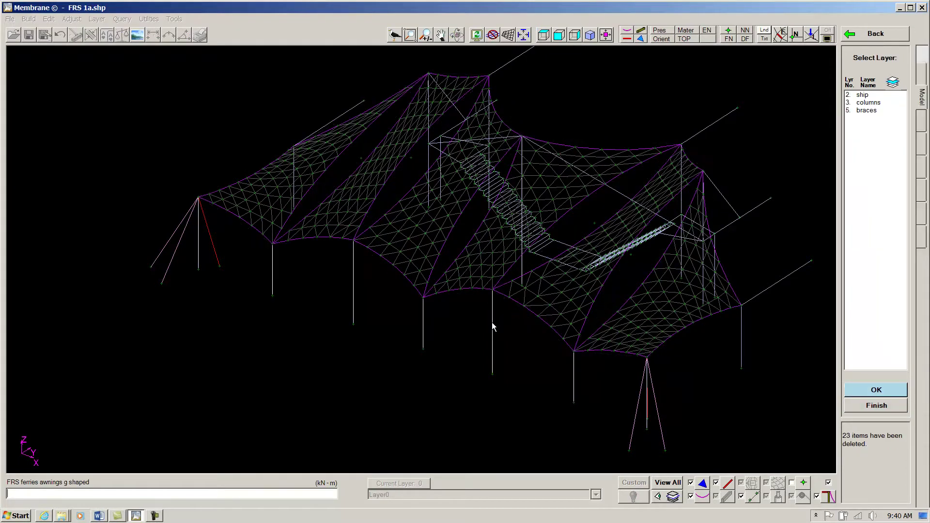
right_click(700, 390)
left_click(75, 34)
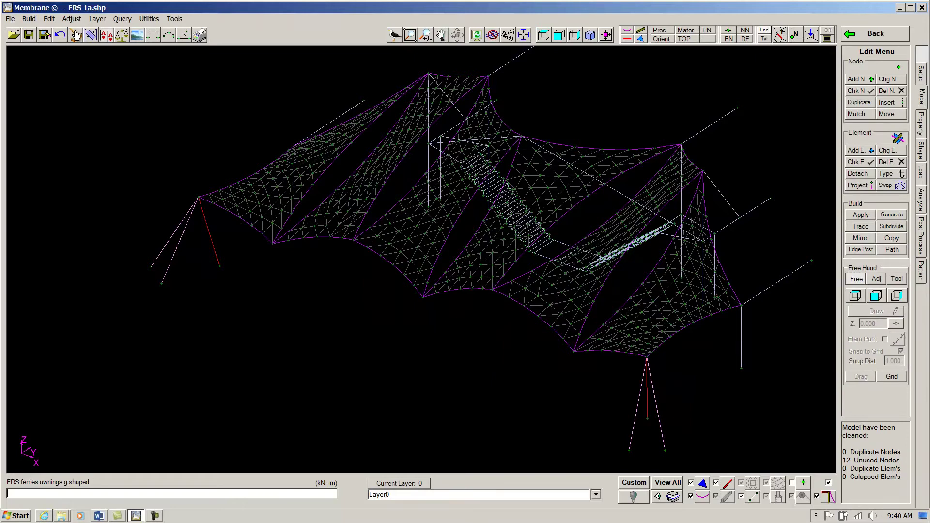
Generate single-cable edge posts at the five intermediate front corners, with base elevation 0, post angle 15 and vertical angle 60.
left_click(859, 250)
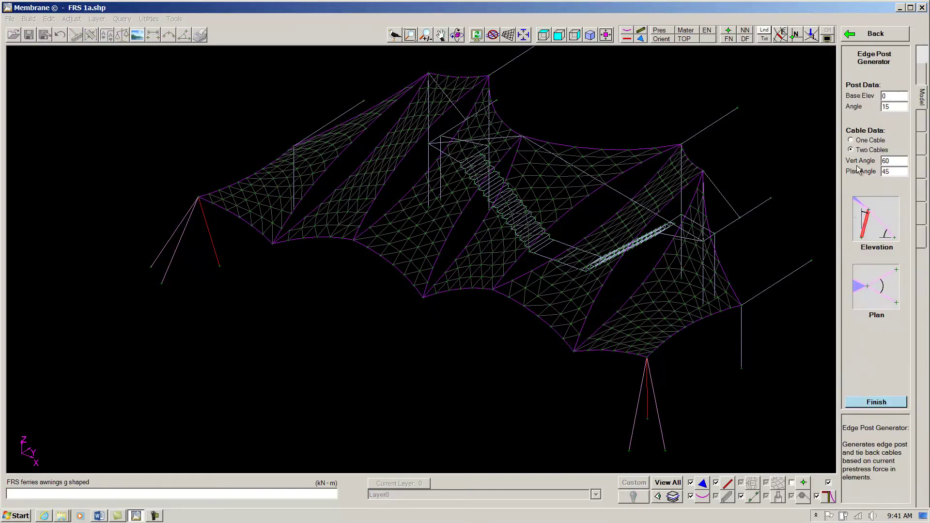
left_click(866, 141)
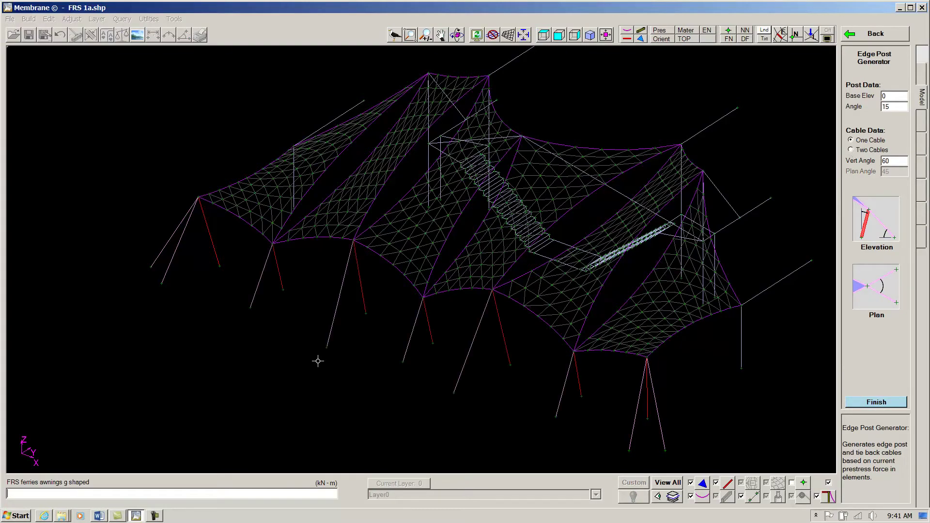
right_click(318, 361)
middle_click_drag(378, 316, 401, 335)
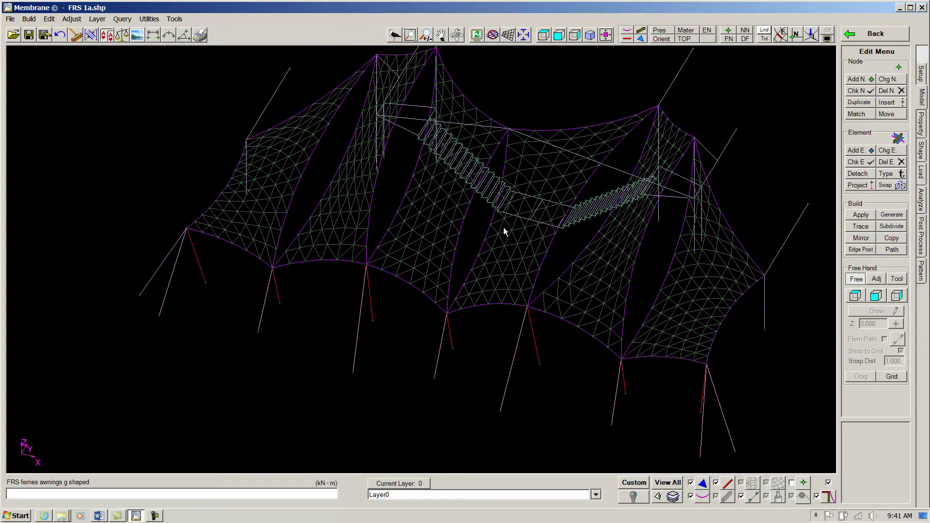
Fit the whole model in plan view and define load case 1 as Prestress and D.L.
left_click(627, 38)
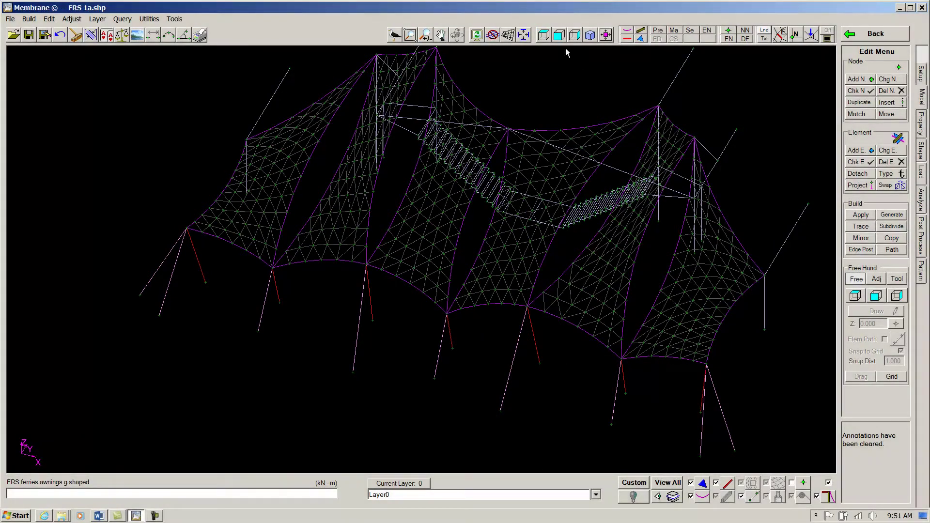
left_click(543, 35)
left_click(606, 35)
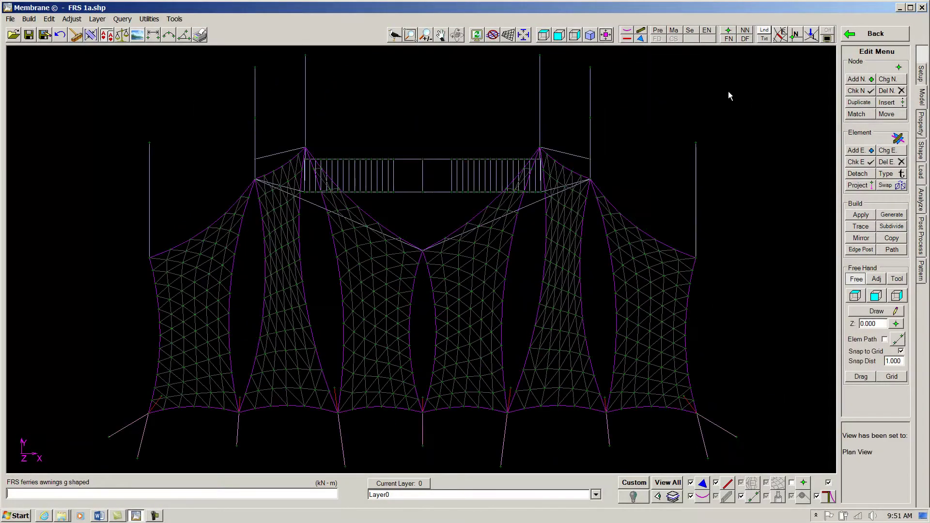
left_click(920, 180)
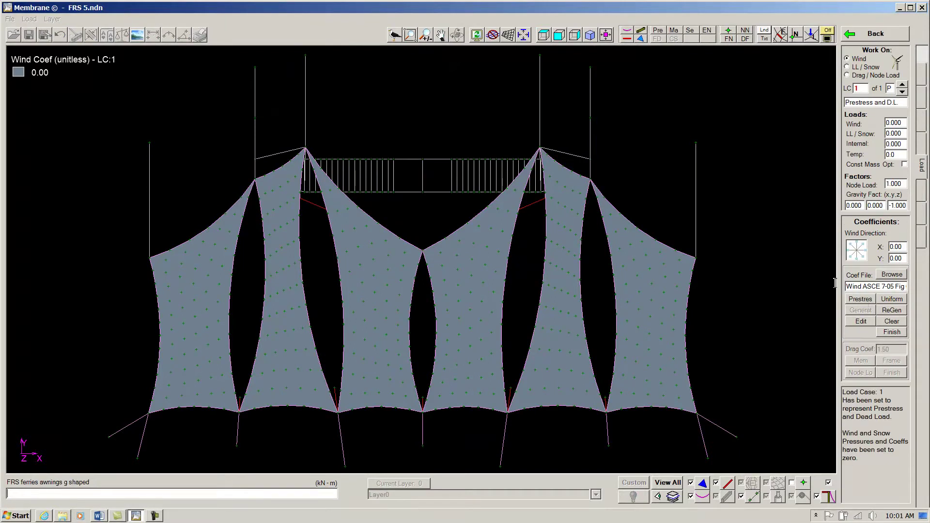
Add load case 2 and set its wind pressure to 0.584 kN/sq.m.
left_click(903, 87)
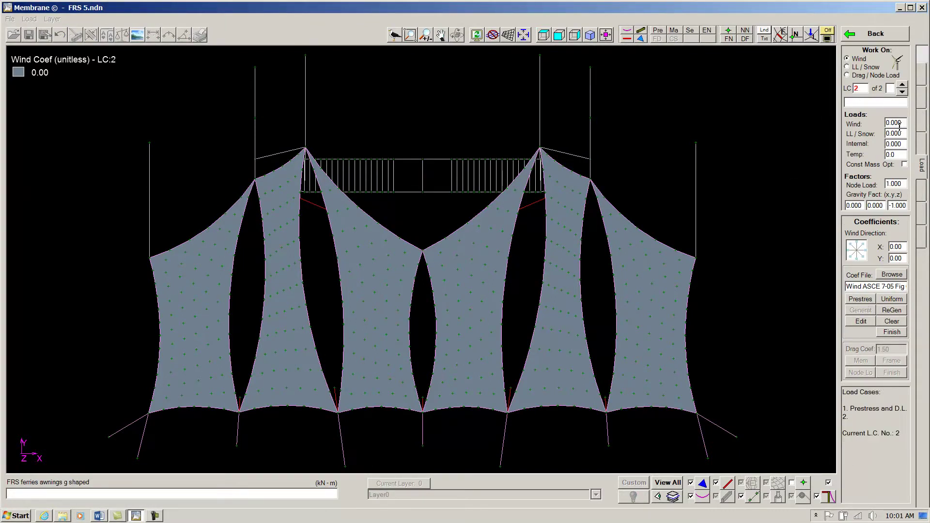
left_click_drag(904, 126, 883, 124)
key("BackSpace")
type("584")
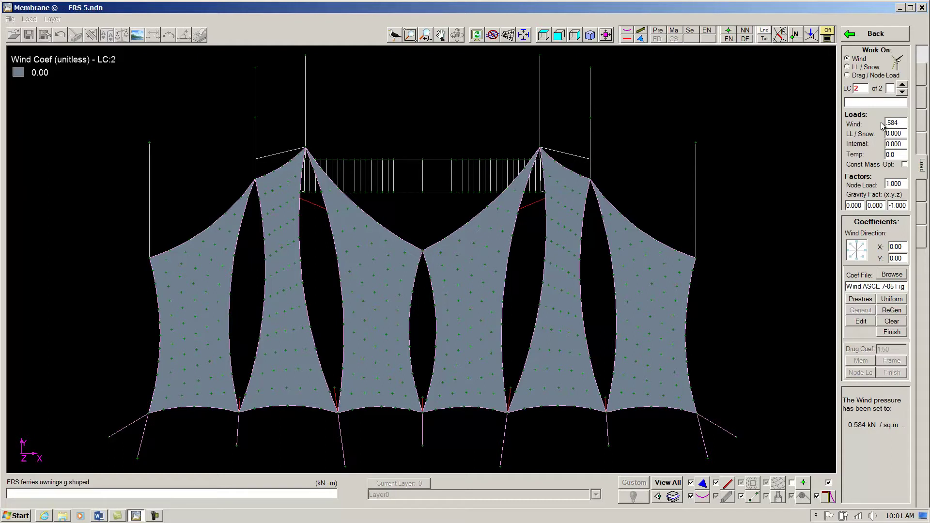
Generate load case 2's wind coefficients for direction X 1, Y 0 from Wind ASCE 7-05 Fig 6-18B Case A (down).Coef.
left_click(849, 255)
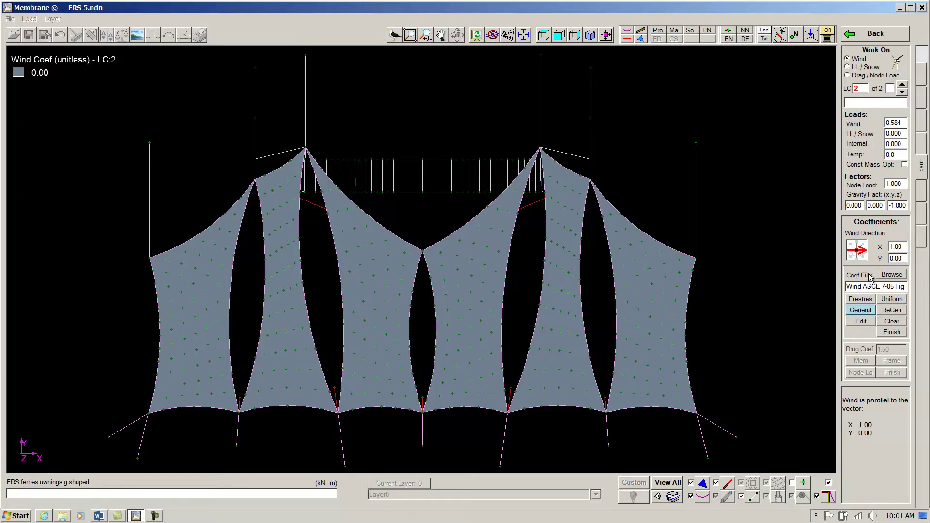
left_click(886, 276)
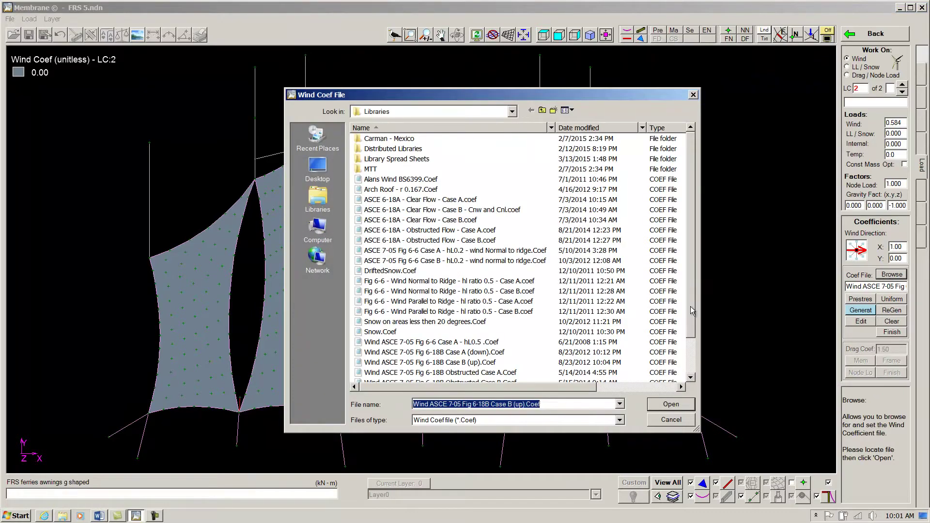
left_click_drag(691, 310, 701, 359)
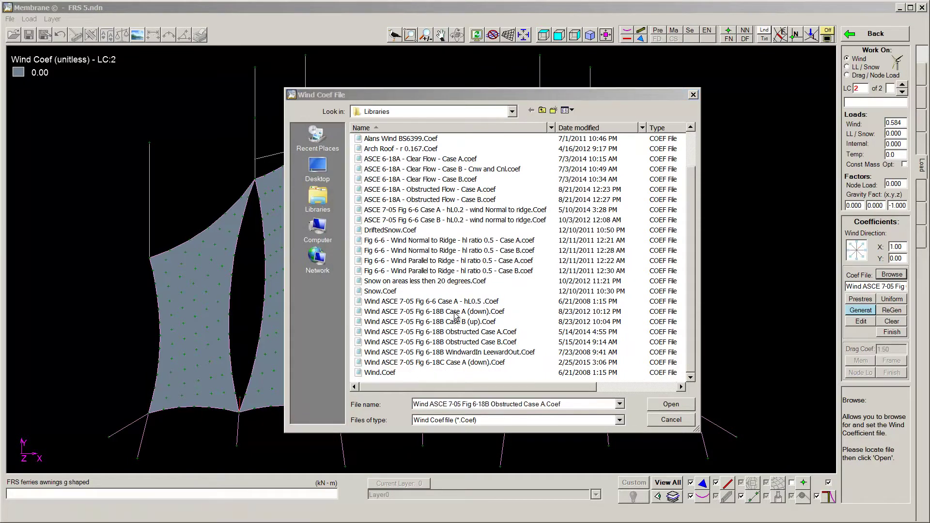
left_click(455, 314)
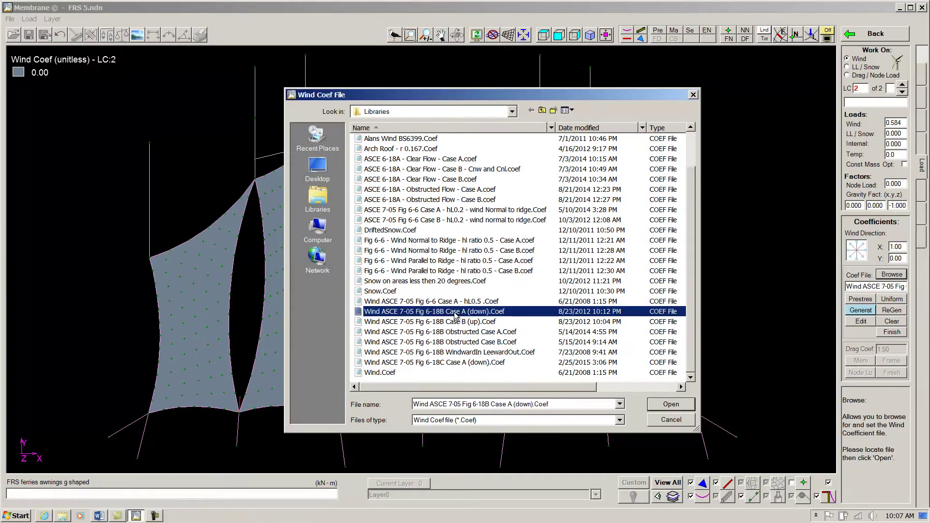
left_click(671, 404)
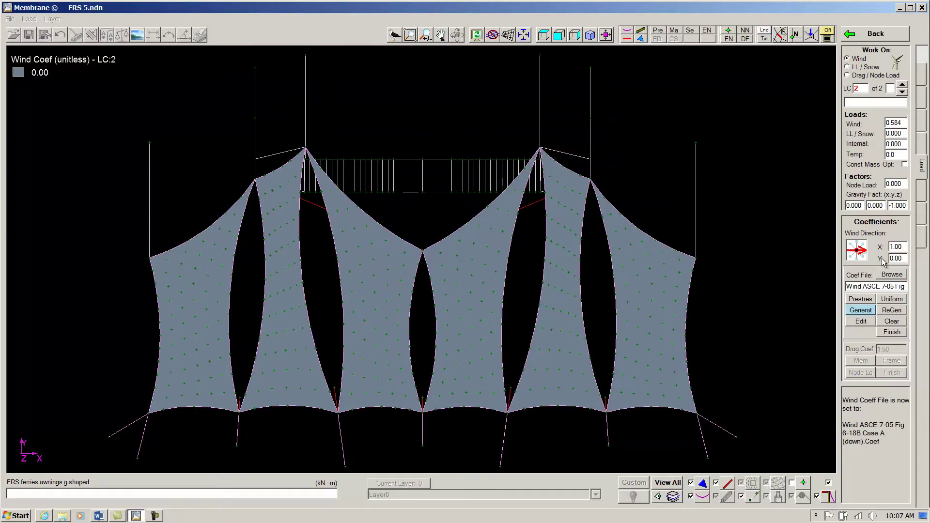
left_click(859, 311)
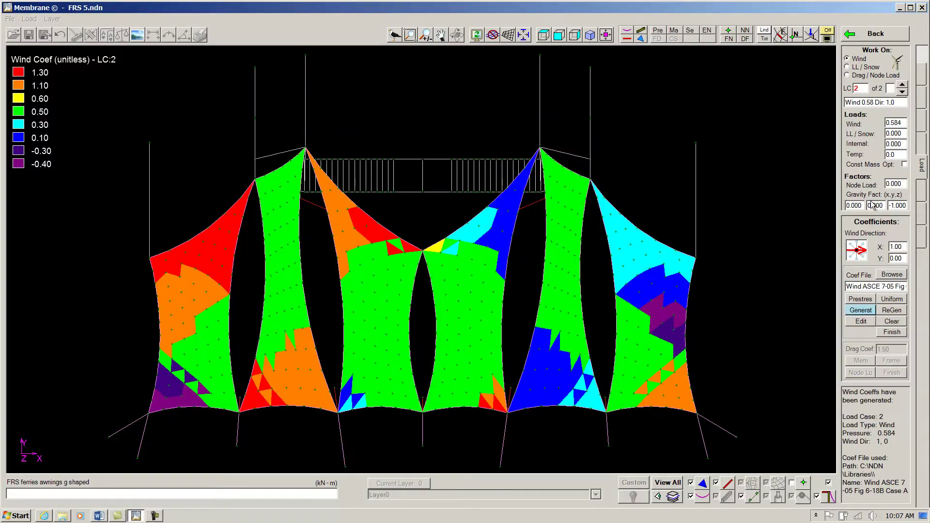
Add load case 3 with wind direction X 0, Y 1 and generate its wind coefficients.
left_click(902, 86)
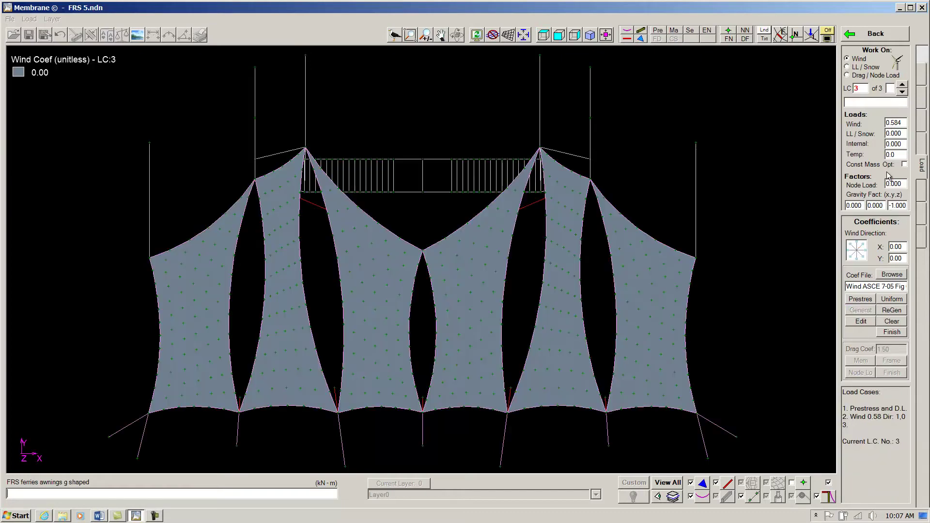
left_click(858, 260)
left_click(863, 312)
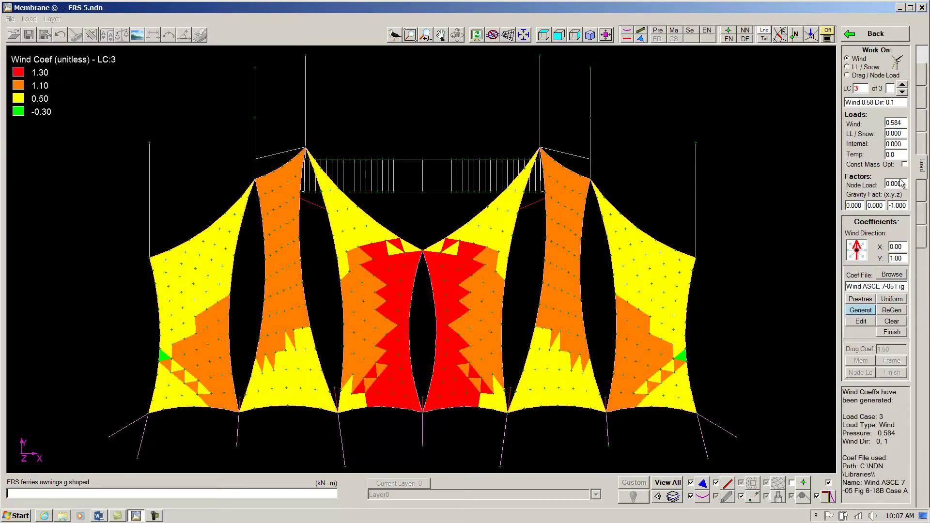
Add load case 4, set its wind direction and generate its wind coefficients.
left_click(902, 85)
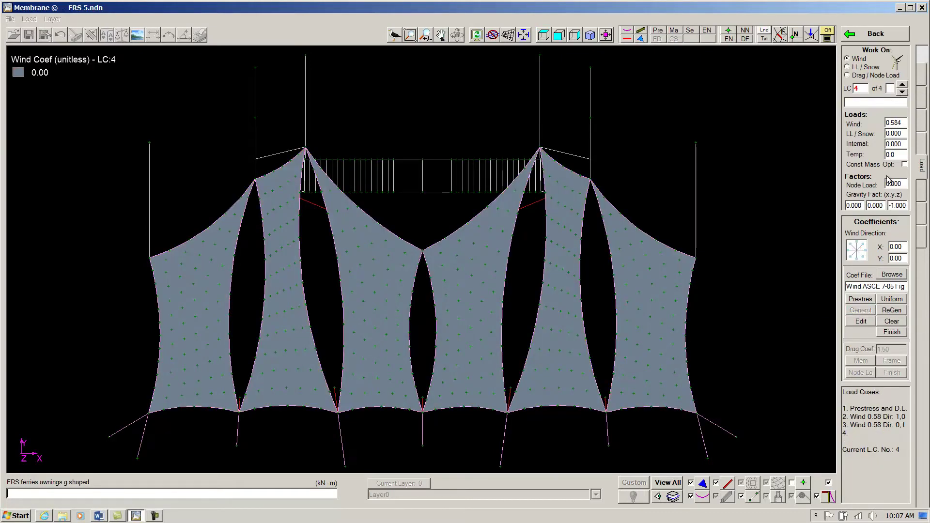
left_click(857, 251)
left_click(860, 311)
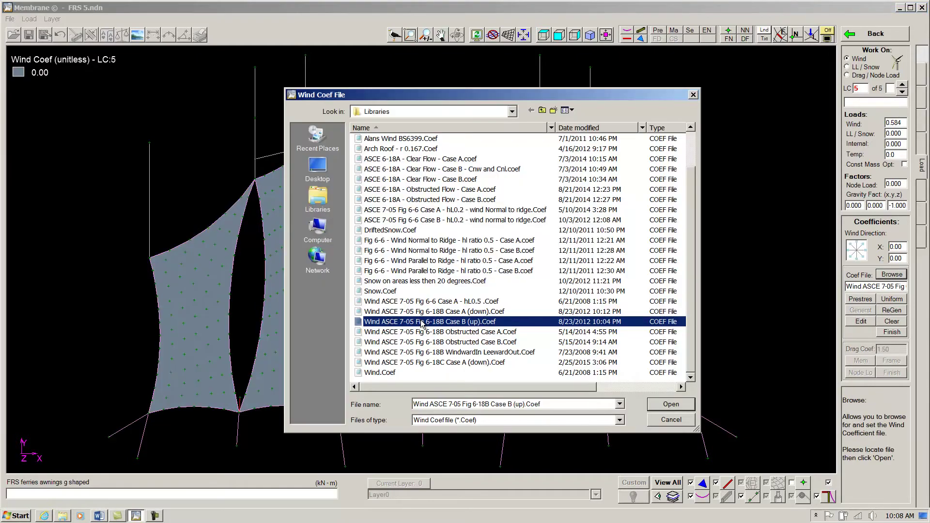
Generate load case 5's wind coefficients for direction X 1, Y 0 from Wind ASCE 7-05 Fig 6-18B Case B (up).Coef.
left_click(667, 409)
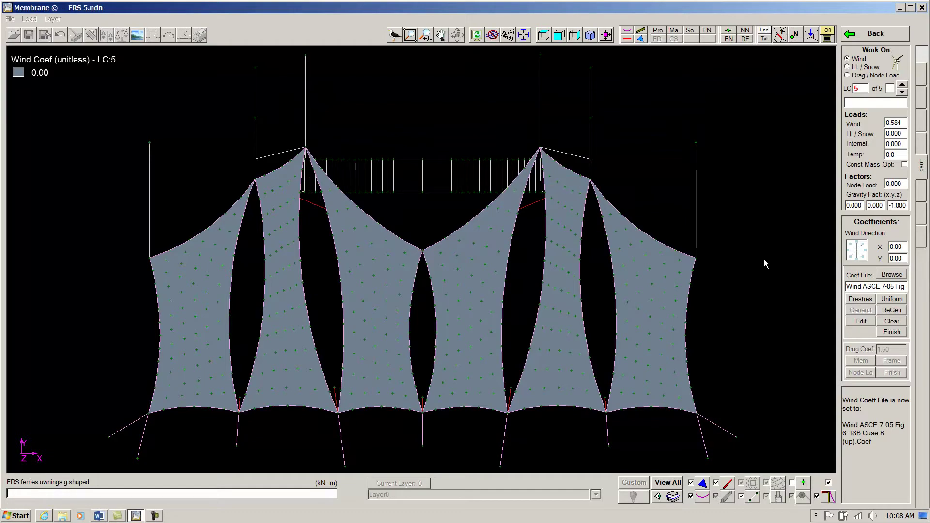
left_click(849, 253)
left_click(861, 310)
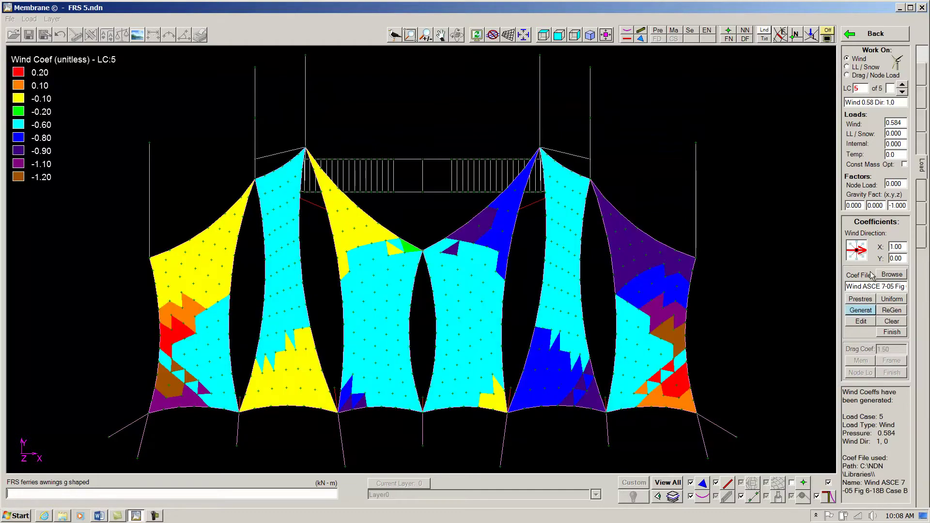
Add load case 6 with wind direction X 0, Y 1 and generate its wind coefficients.
left_click(902, 84)
left_click(857, 244)
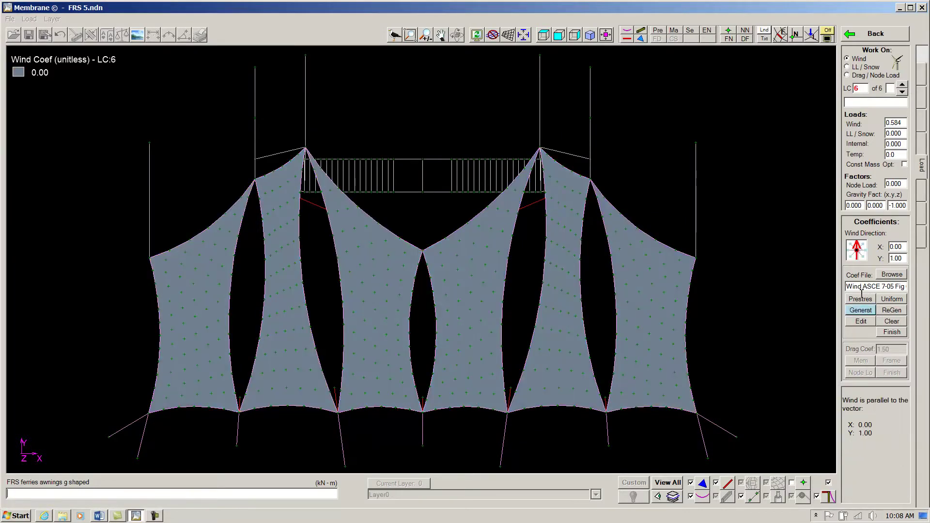
left_click(860, 310)
Add load case 7 with wind direction X 0, Y -1 and generate its wind coefficients.
left_click(902, 84)
left_click(856, 257)
left_click(860, 310)
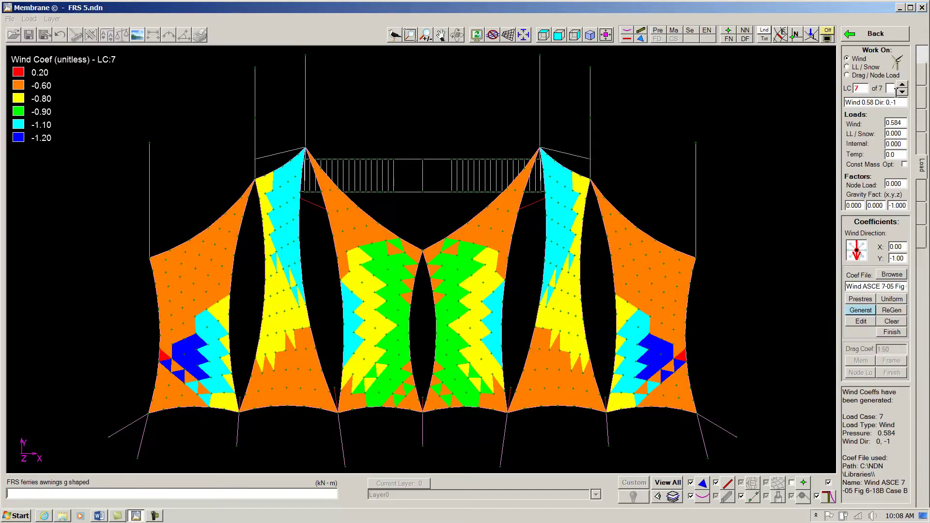
Add load case 8 without wind pressure, set its live/snow load to 0.25 kN/sq.m and apply uniform coefficients.
left_click(903, 85)
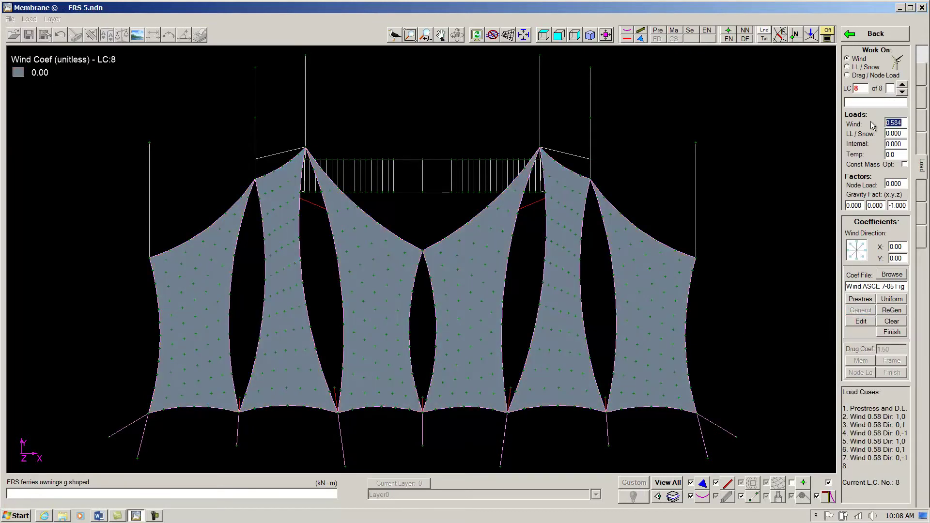
double_click(902, 123)
key("BackSpace")
key("Tab")
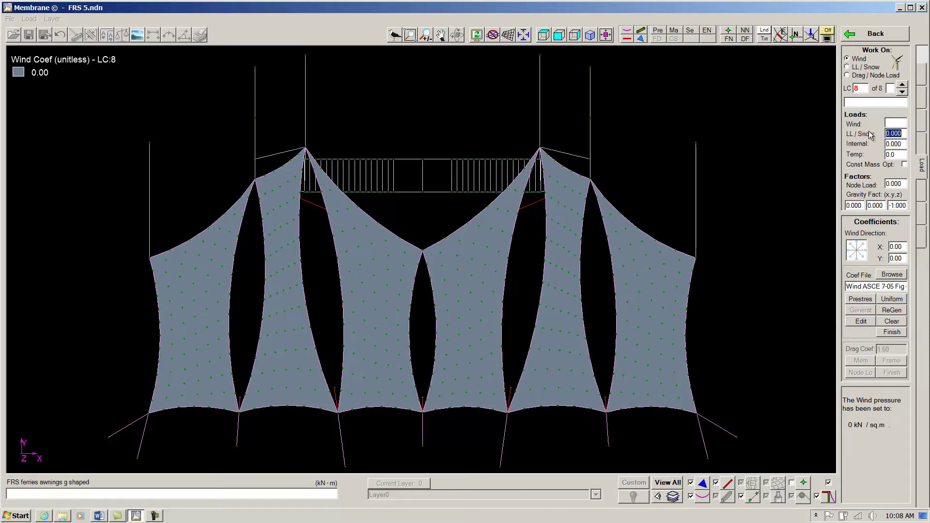
type(".25")
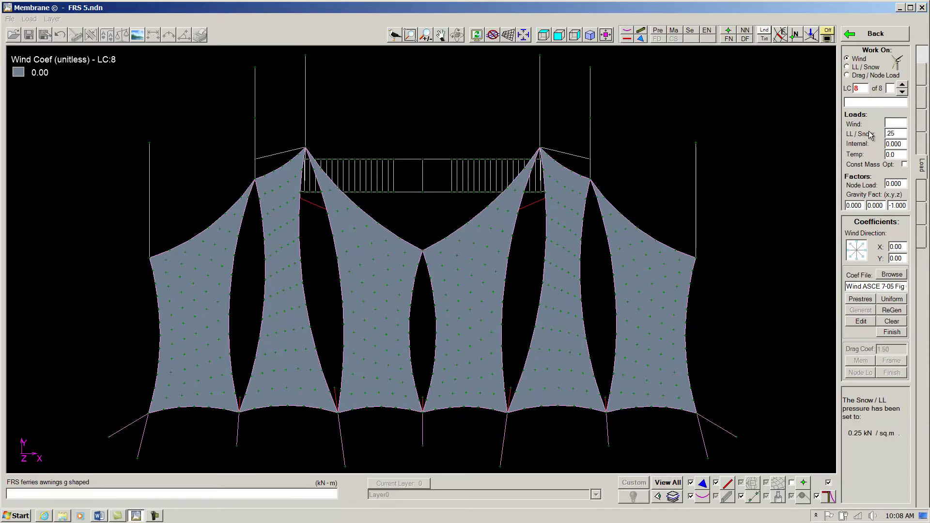
key("Return")
left_click(892, 299)
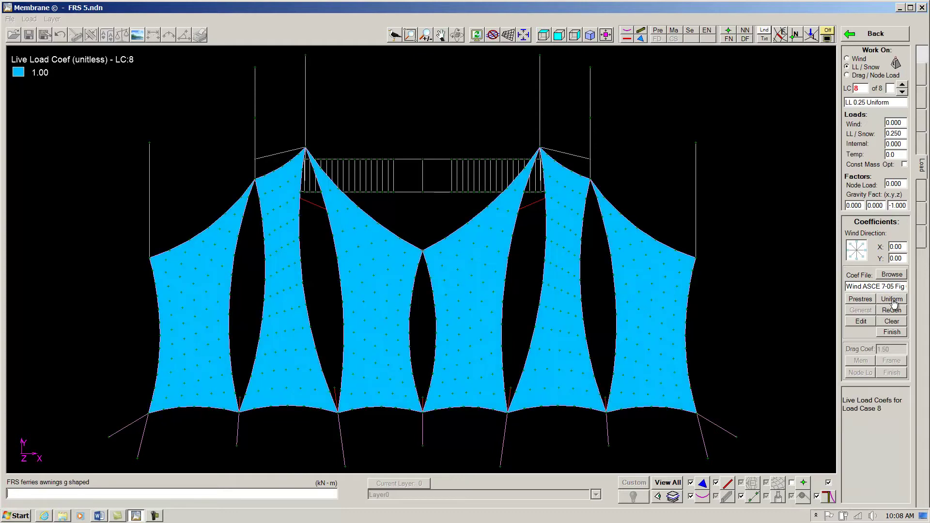
Review the load coefficients in the standard 3D view, stepping from load case 8 back to load case 1.
left_click(590, 35)
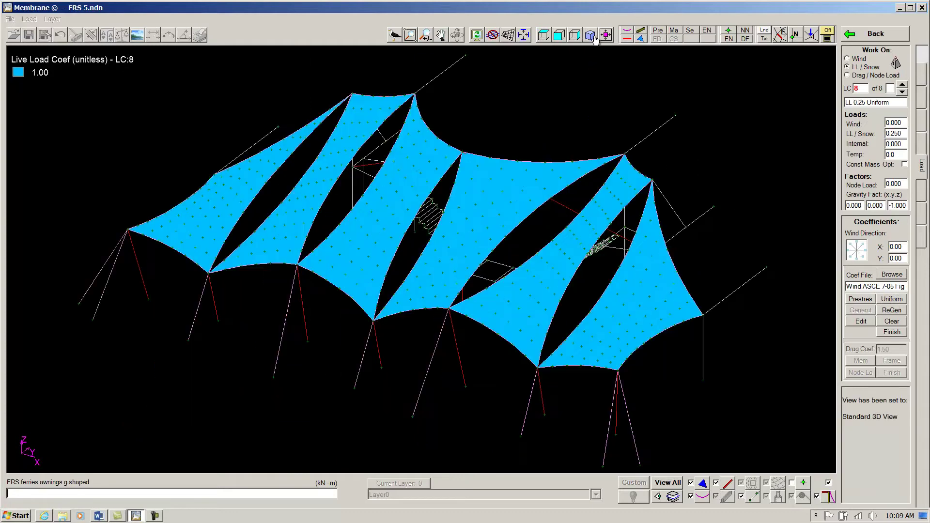
left_click(902, 92)
left_click(902, 92)
left_click(902, 91)
left_click(902, 91)
left_click(902, 92)
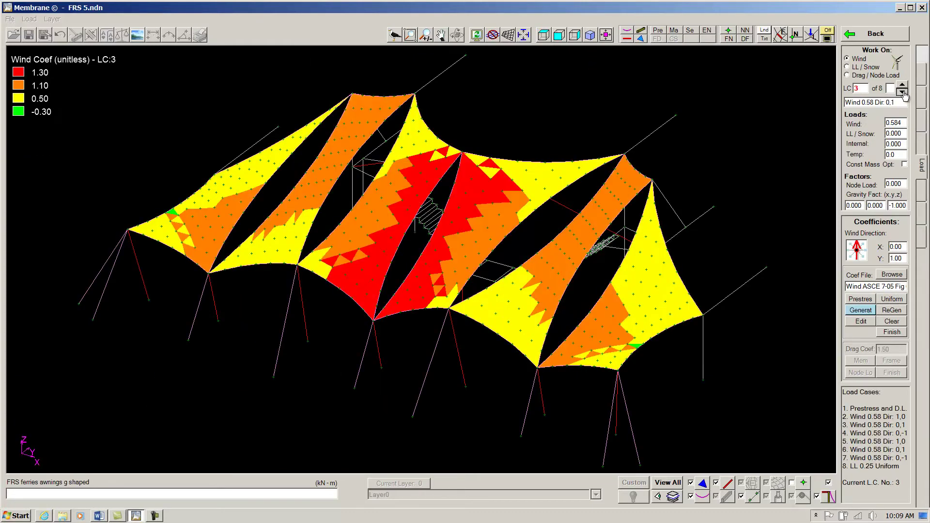
left_click(903, 91)
left_click(902, 92)
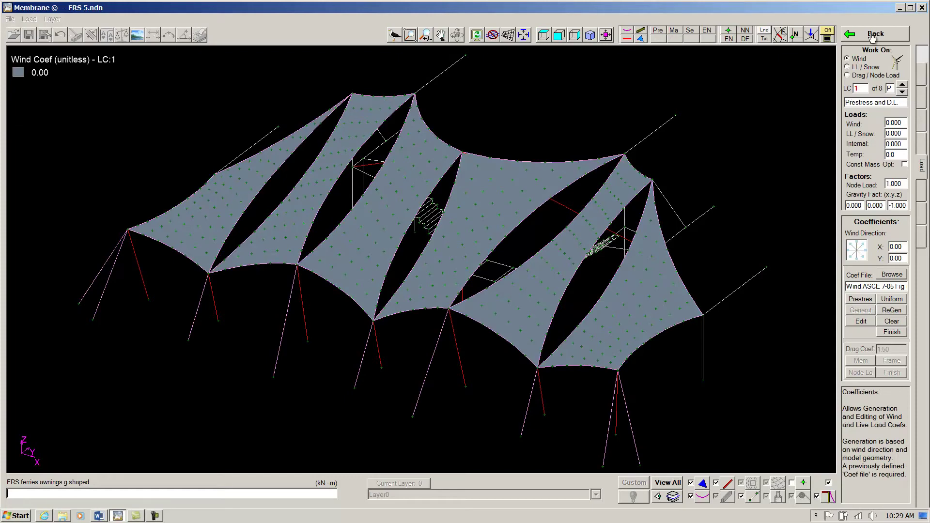
Leave the coefficient settings and run the analysis for all eight load cases.
left_click(872, 35)
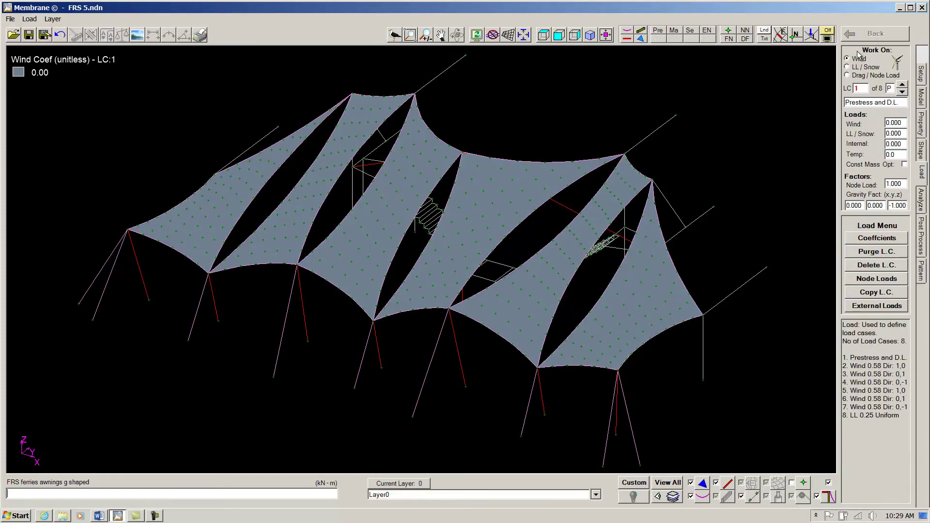
left_click(921, 199)
left_click(868, 85)
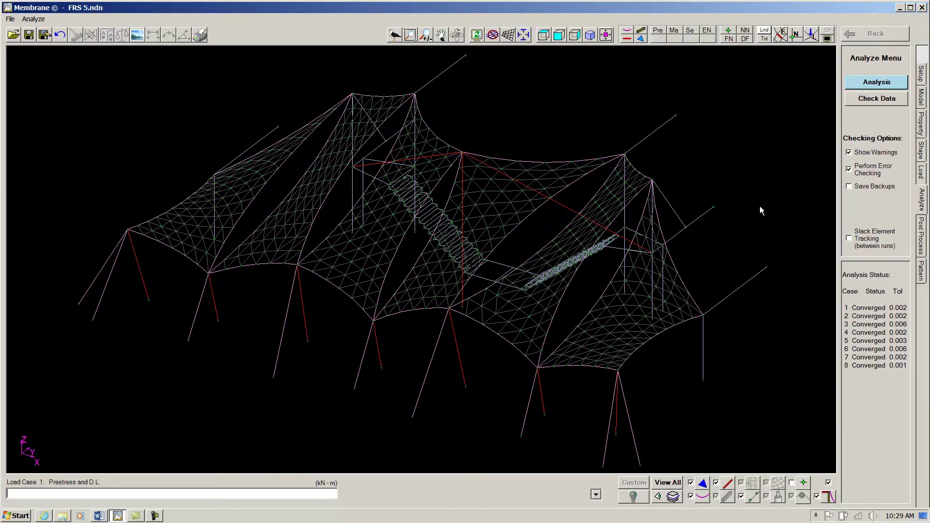
Examine the resultant deflections in the post-processing results for load cases 1 to 4.
left_click(922, 236)
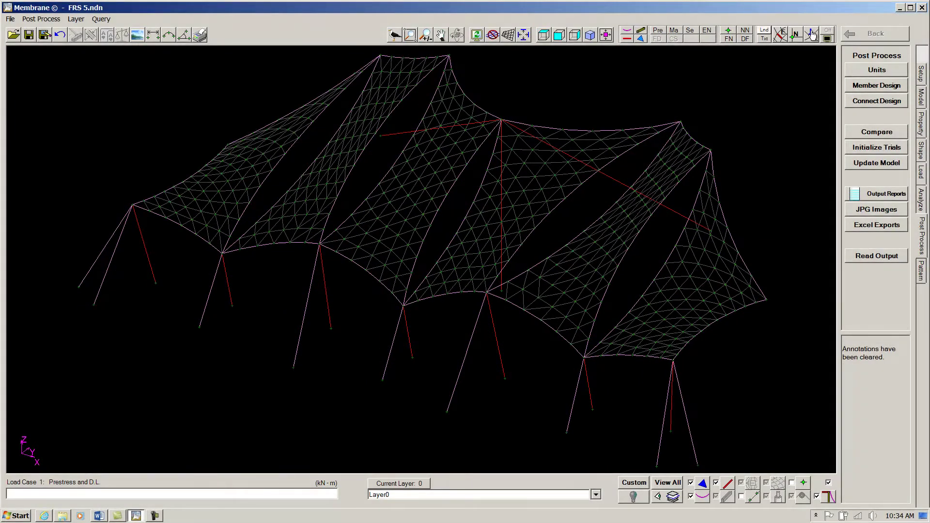
left_click(812, 35)
left_click(869, 344)
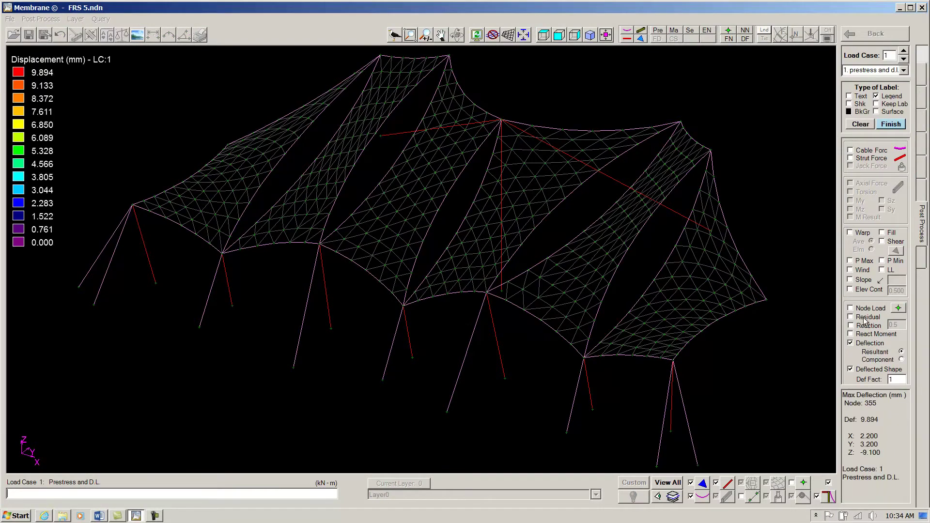
left_click(904, 52)
left_click(904, 51)
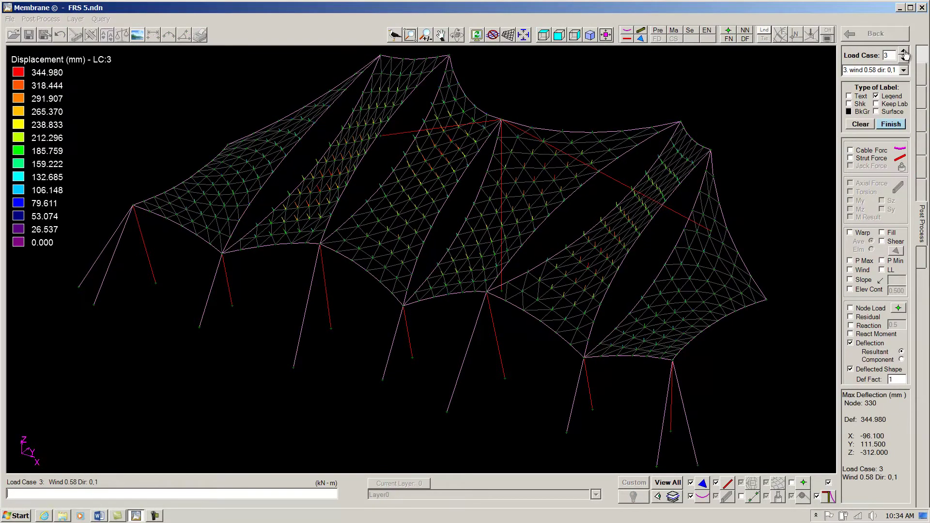
left_click(904, 52)
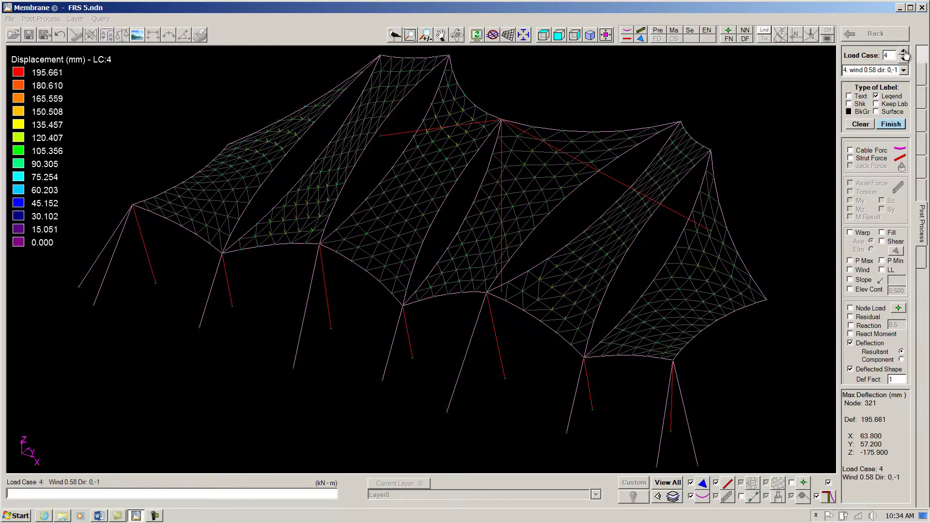
Examine the cable forces, stepping from load case 4 back to load case 1.
left_click(872, 150)
left_click(904, 60)
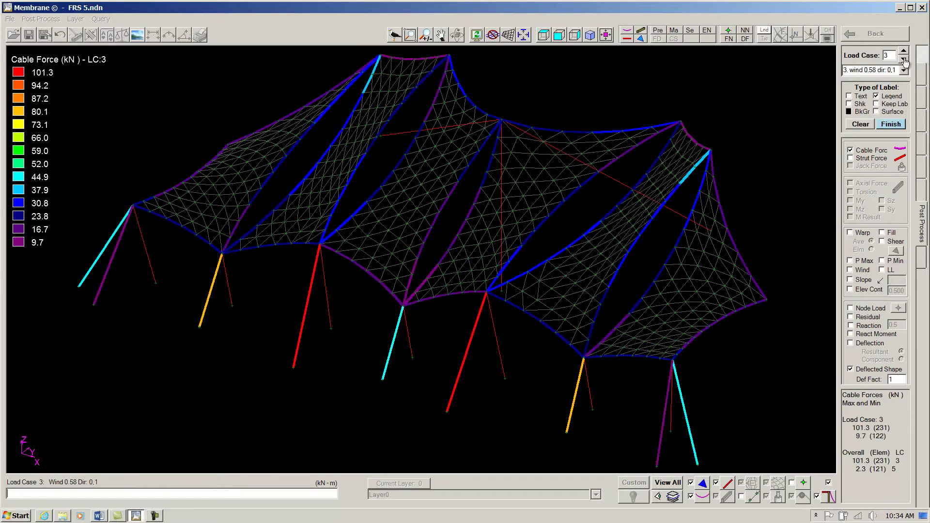
left_click(904, 59)
left_click(905, 59)
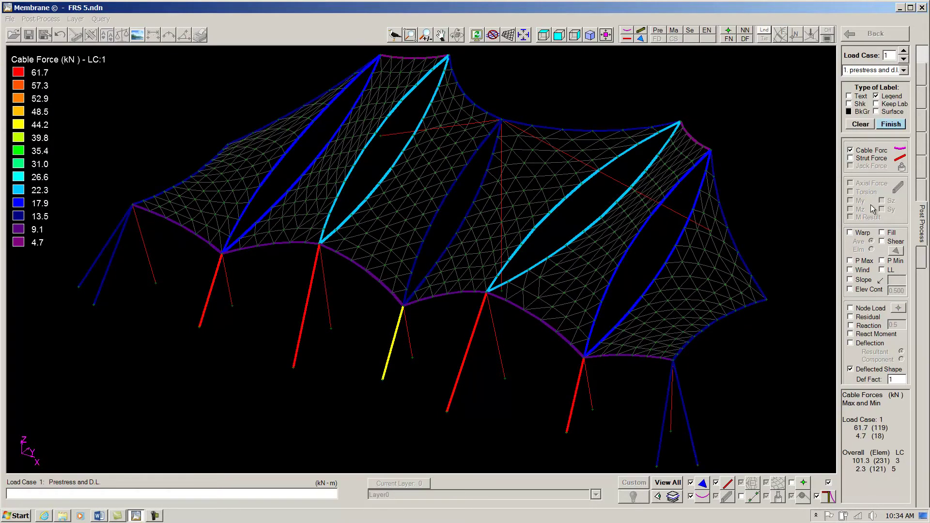
Examine the nodal average warp stresses through load case 8 and close the result display.
left_click(863, 234)
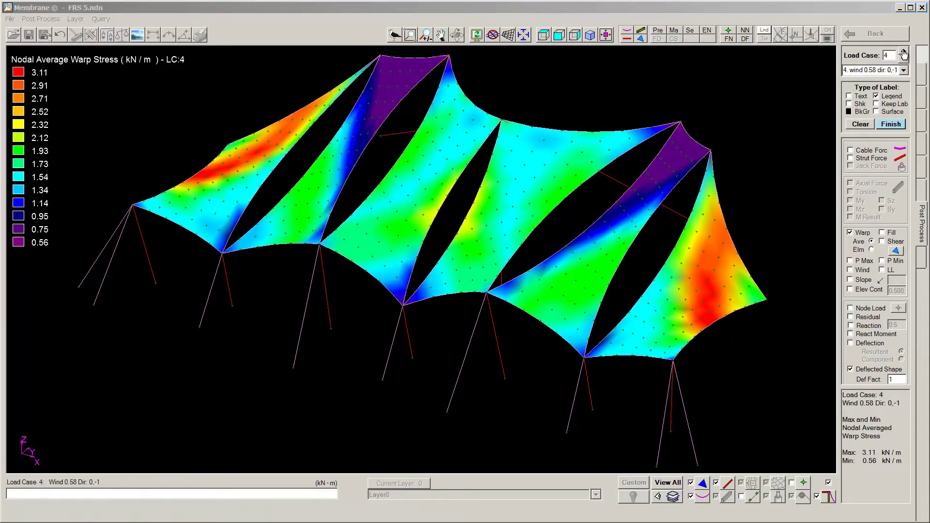
left_click(904, 51)
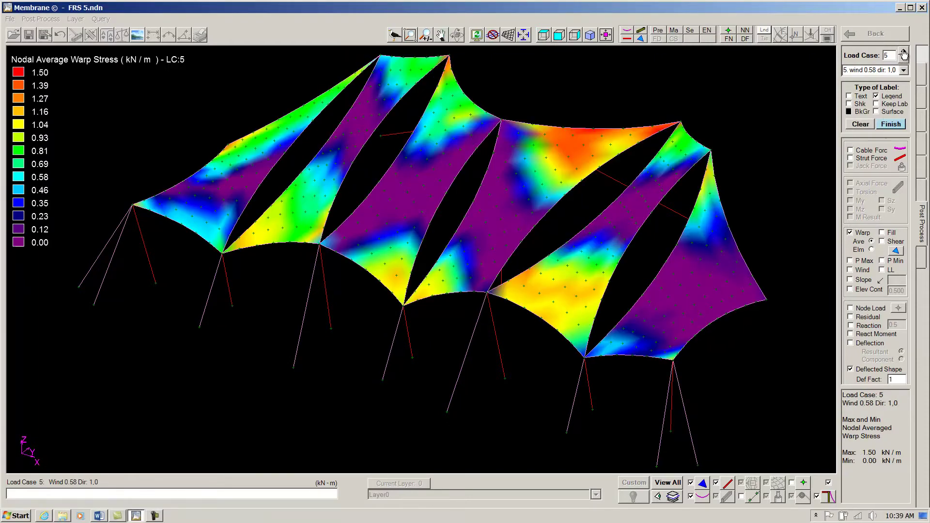
left_click(904, 51)
left_click(904, 51)
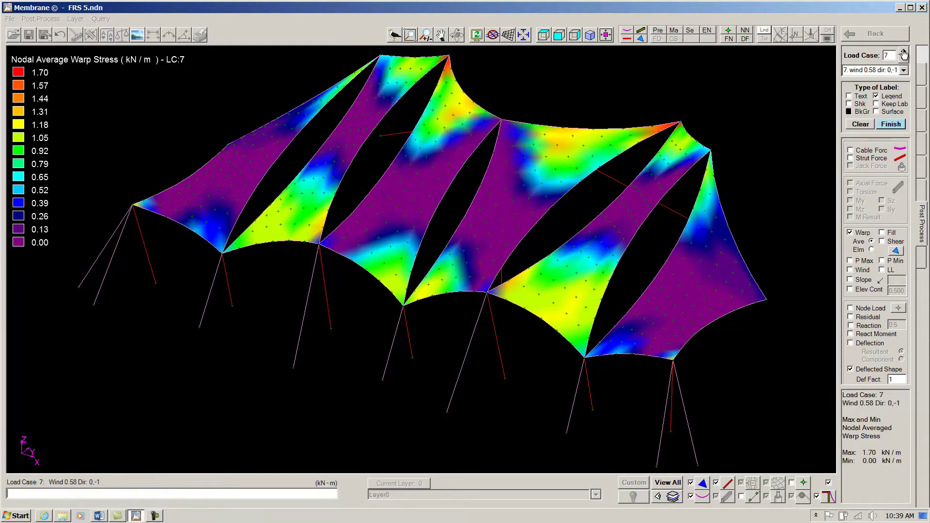
left_click(904, 51)
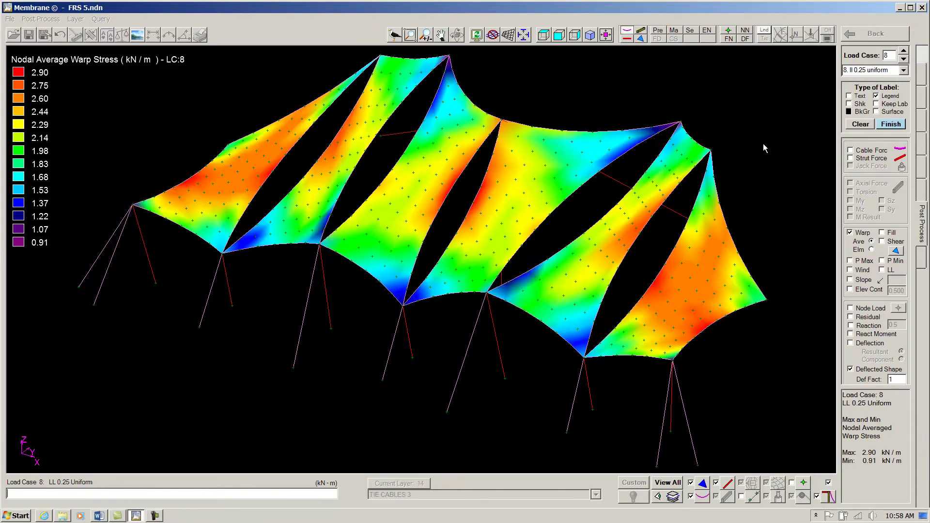
left_click(889, 125)
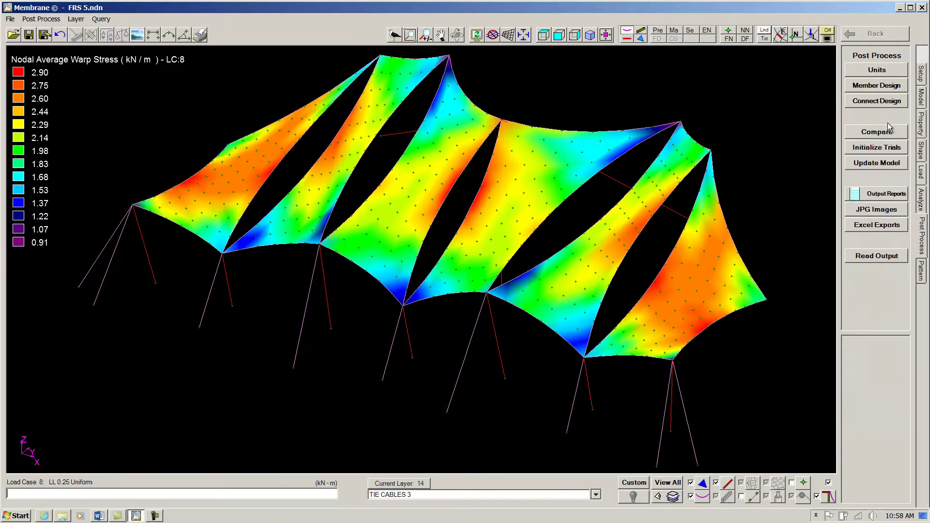
Show the trial cable sizes and size all cables from Custom Cable.clib with type SS.
left_click(876, 121)
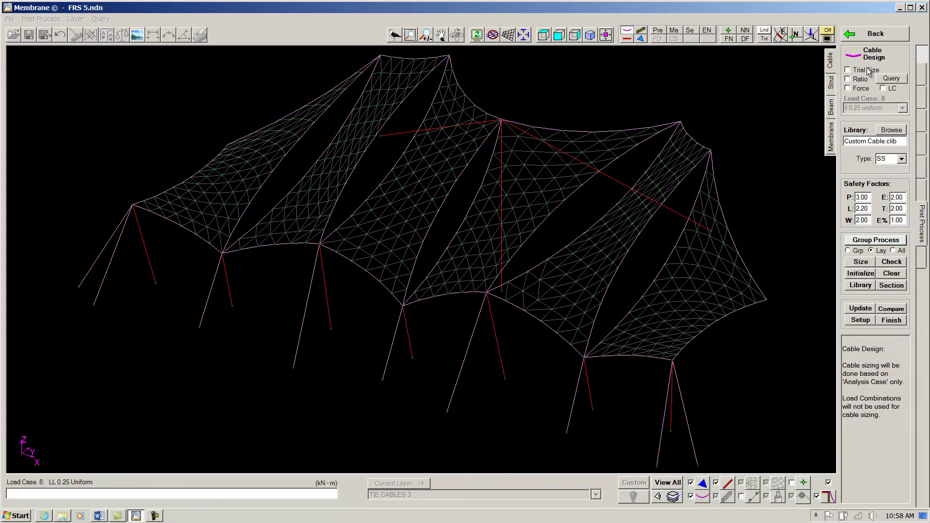
left_click(848, 70)
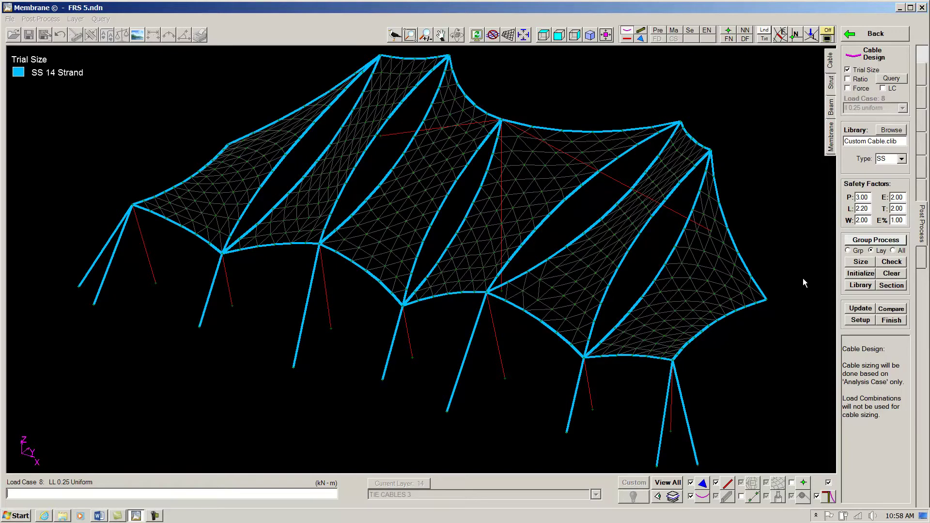
left_click(861, 261)
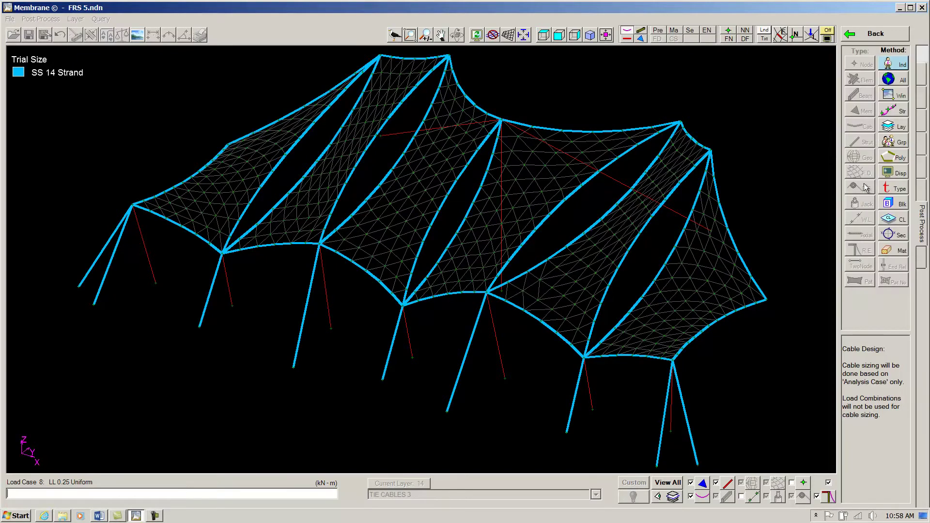
left_click(896, 81)
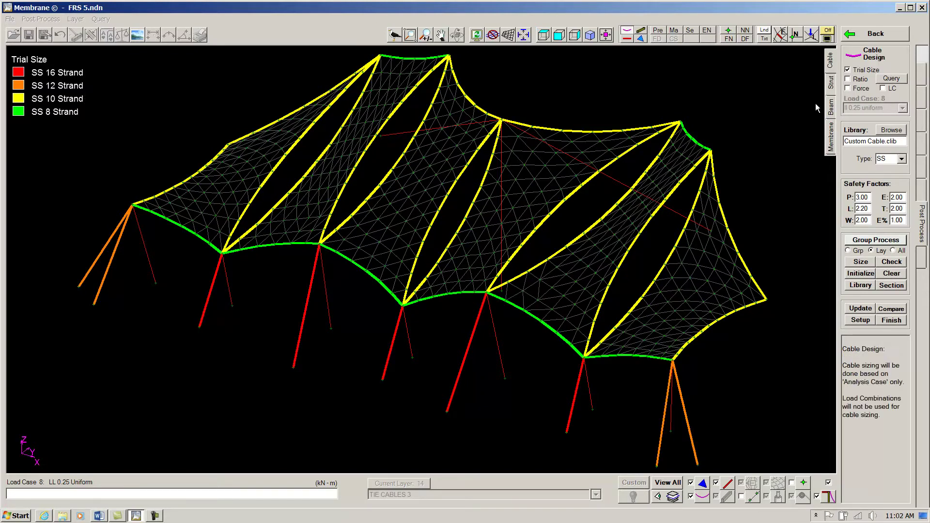
Set the strut design building code to British and apply its load factors to the load cases.
left_click(830, 86)
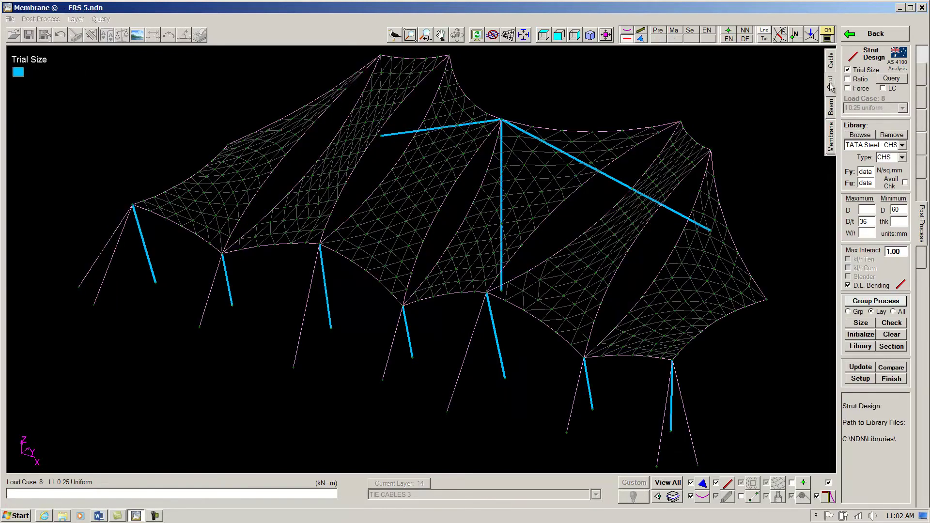
left_click(900, 55)
left_click(87, 175)
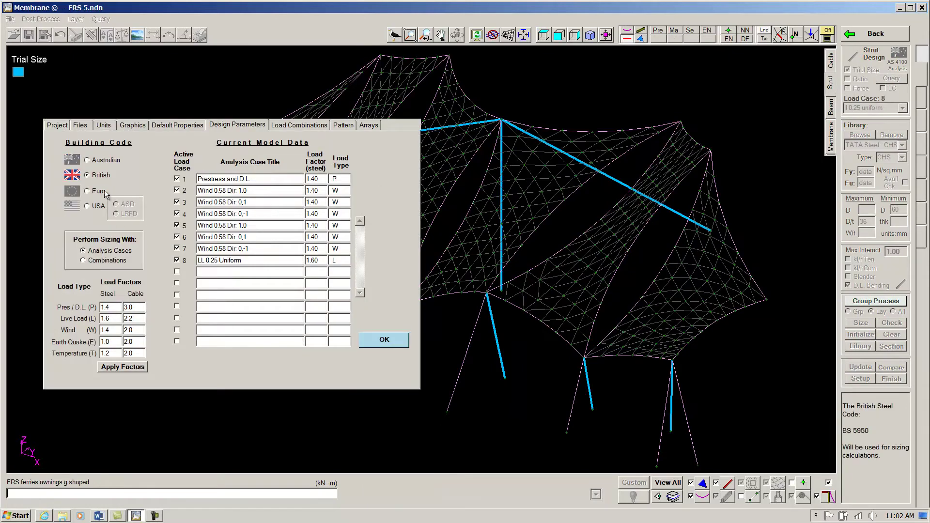
left_click(129, 366)
key("Return")
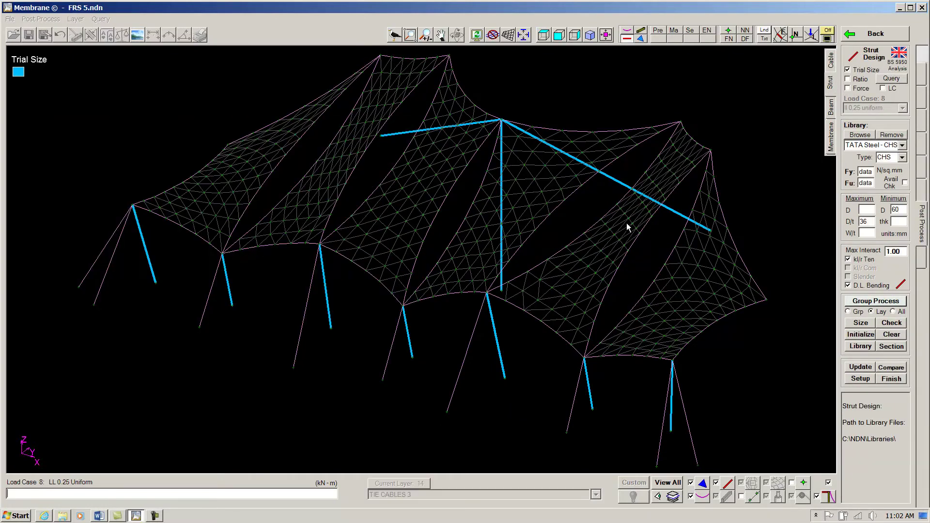
Size the struts from the TATA Steel CHS library and update the model with the trial sizes.
left_click(855, 323)
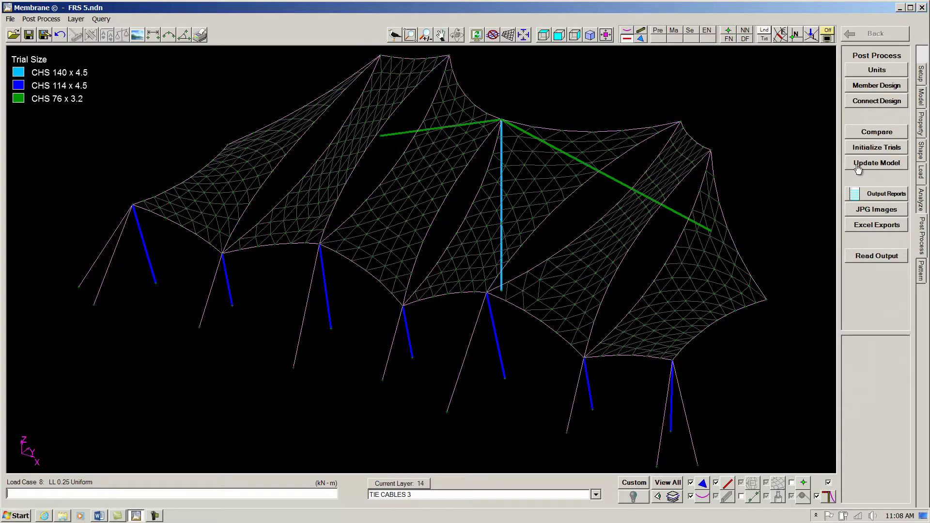
left_click(885, 163)
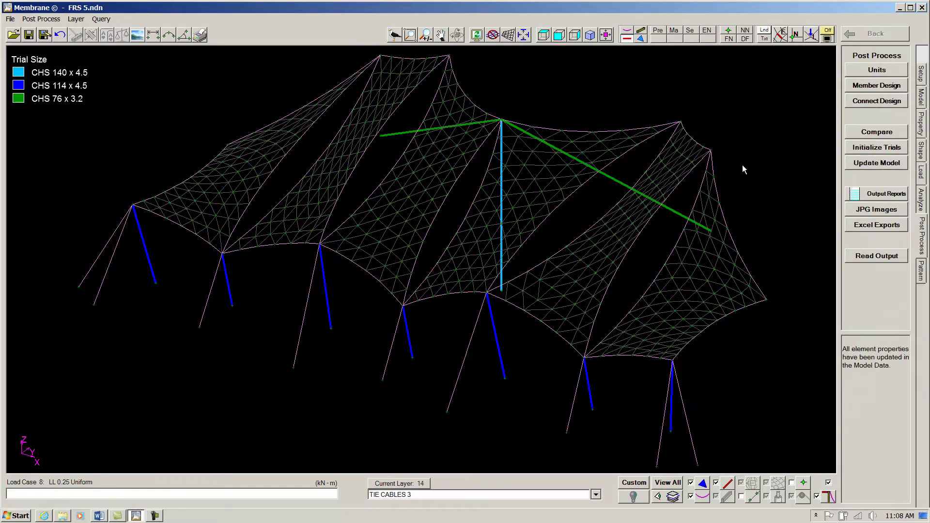
Reanalyze the updated model through all eight load cases with the existing analysis options.
left_click(922, 199)
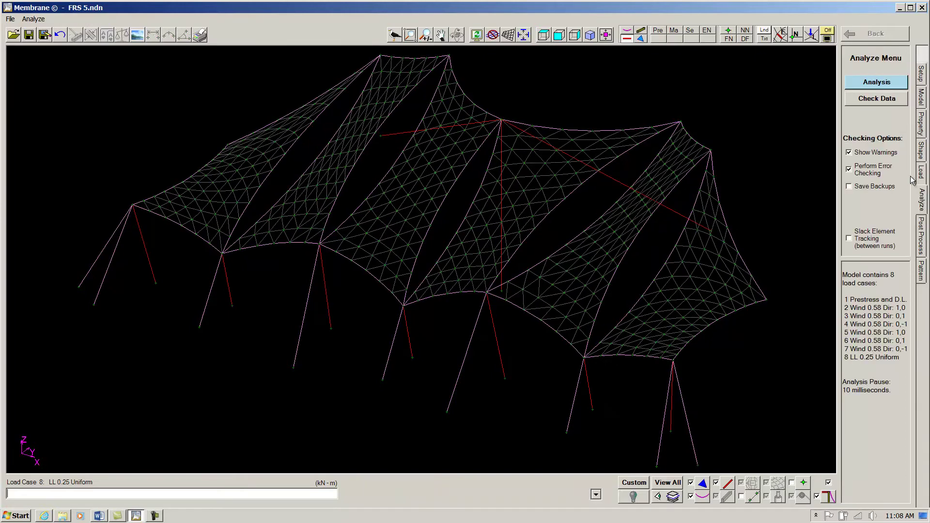
left_click(866, 87)
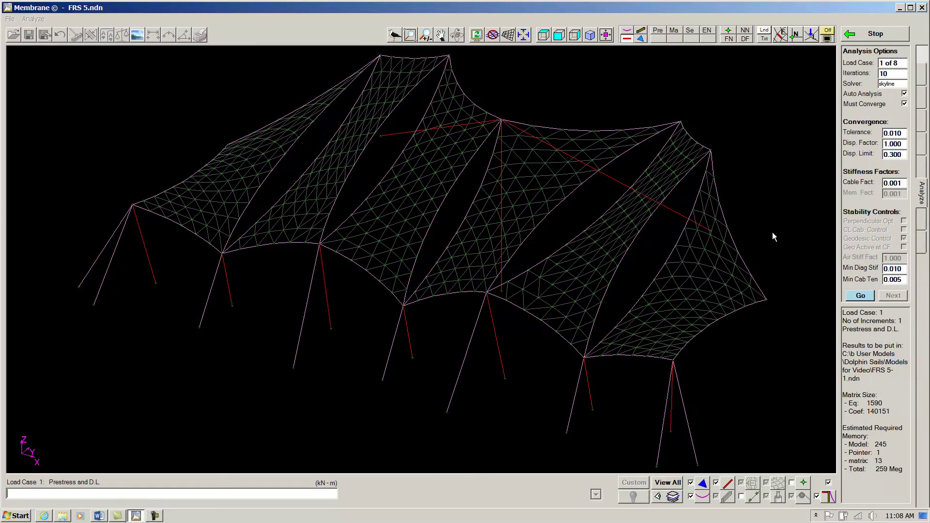
left_click(861, 295)
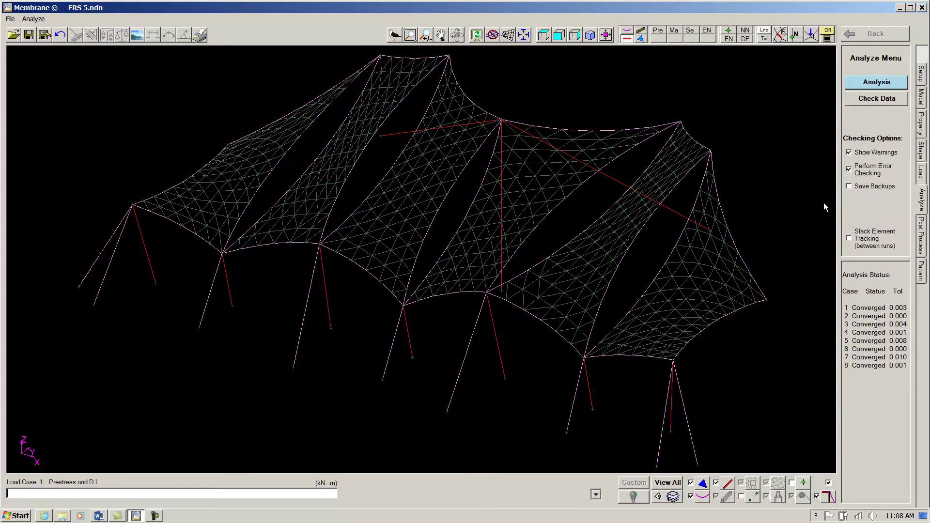
Check the struts' load-to-capacity efficiency ratios against the new analysis results.
left_click(922, 236)
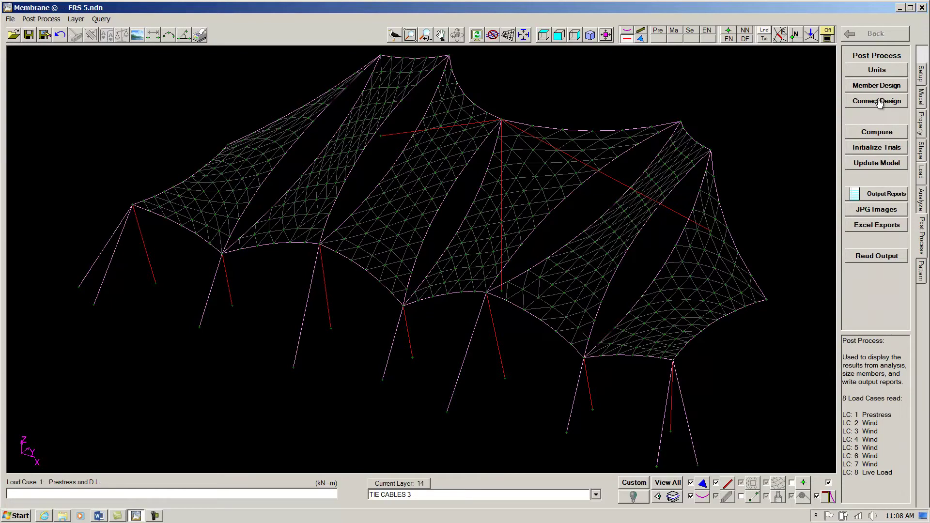
left_click(862, 87)
left_click(891, 322)
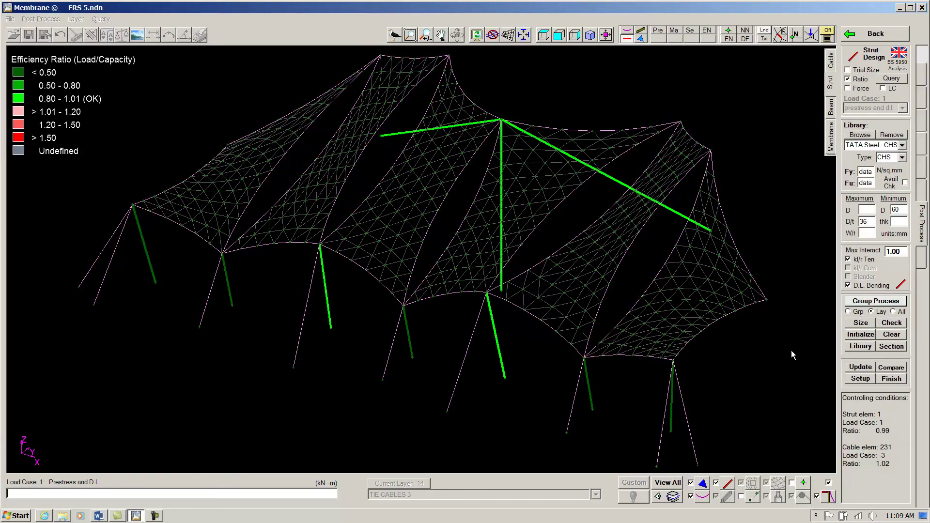
Check the cable efficiency ratios and resize the overstressed tie-down cable together with the second highly loaded tie-down.
left_click(831, 62)
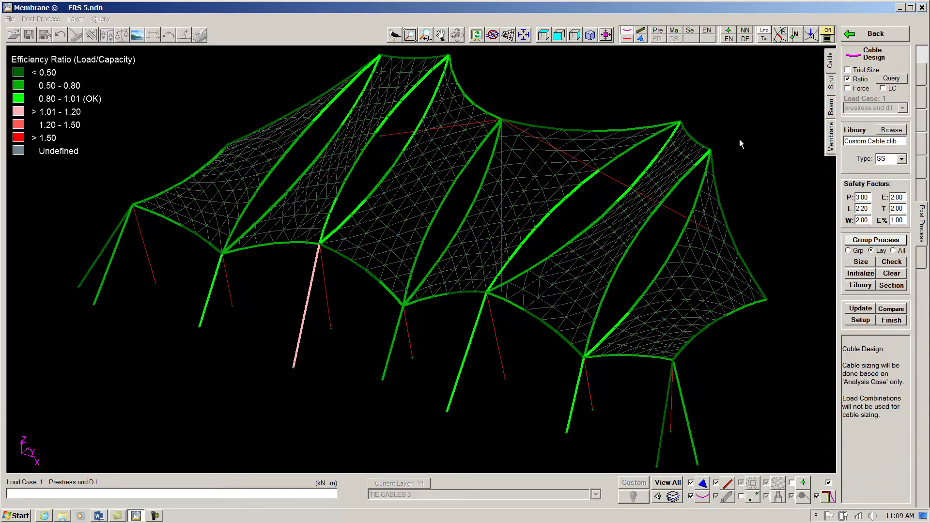
left_click(861, 262)
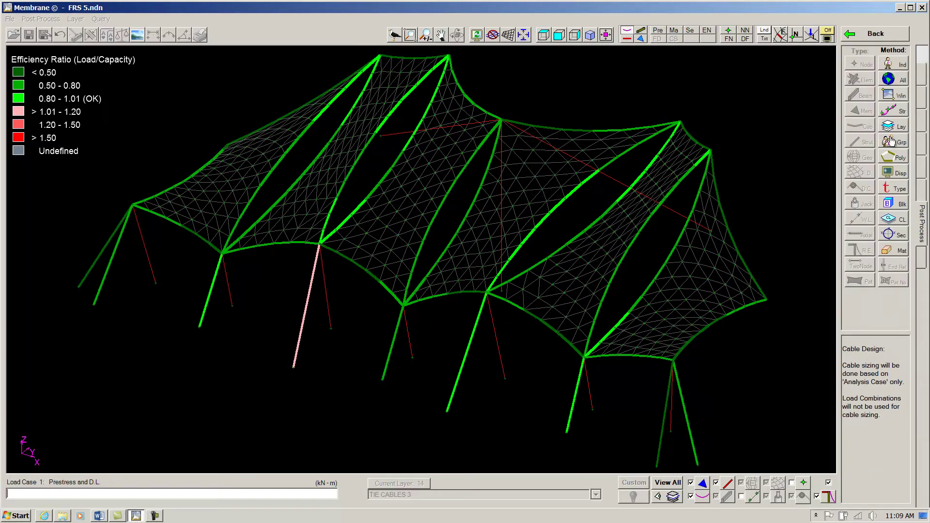
left_click(306, 312)
left_click(465, 360)
right_click(499, 407)
right_click(503, 407)
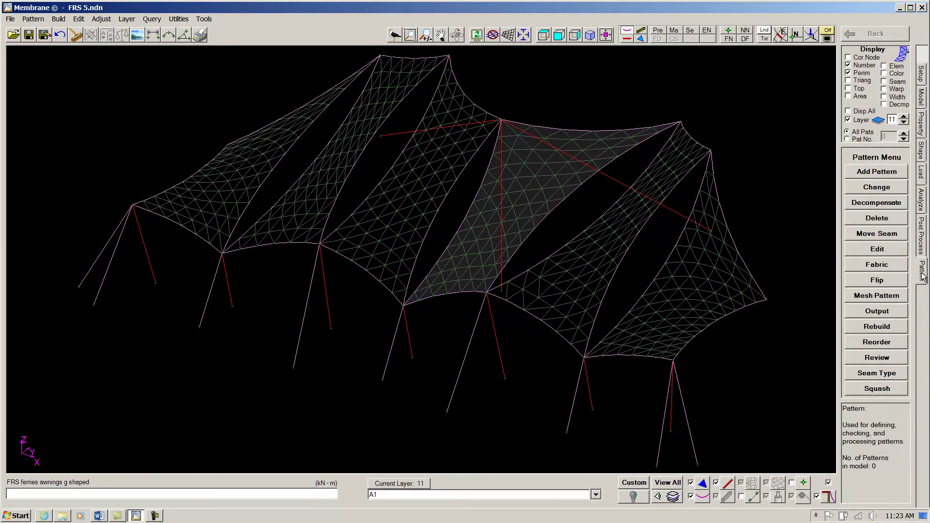
Isolate the membrane elements of layer 11 (A1) by hiding all other elements, and fit the panel in the view.
left_click(828, 482)
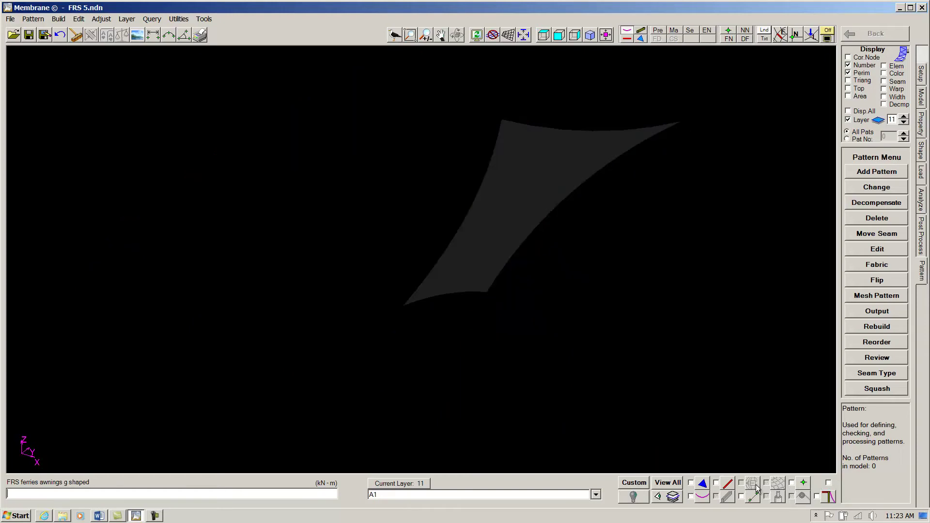
left_click(703, 485)
left_click_drag(766, 339, 755, 323)
left_click(811, 359)
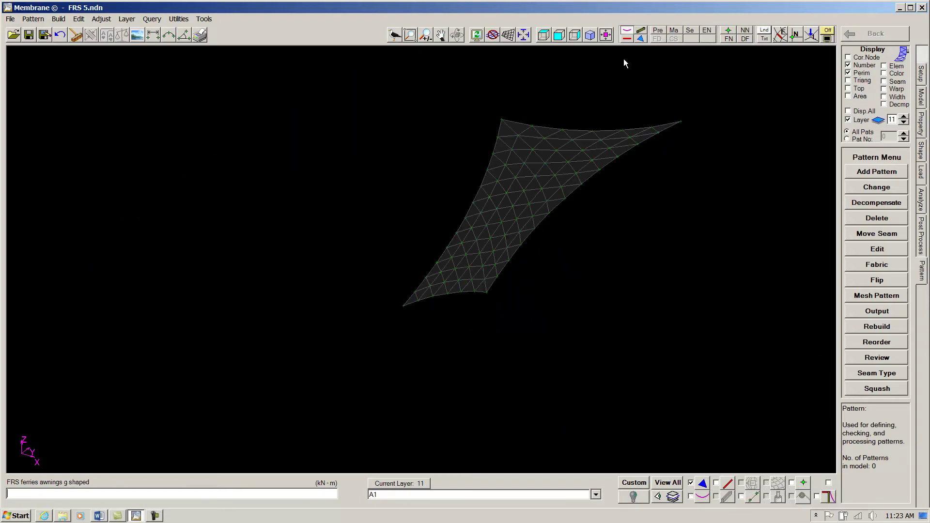
left_click(605, 35)
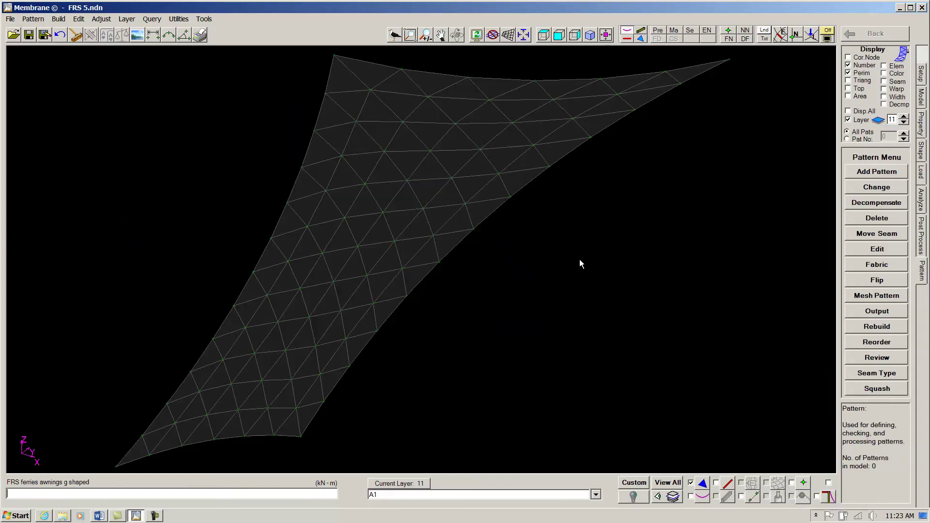
key("F2")
left_click_drag(157, 157, 134, 156)
right_click(659, 300)
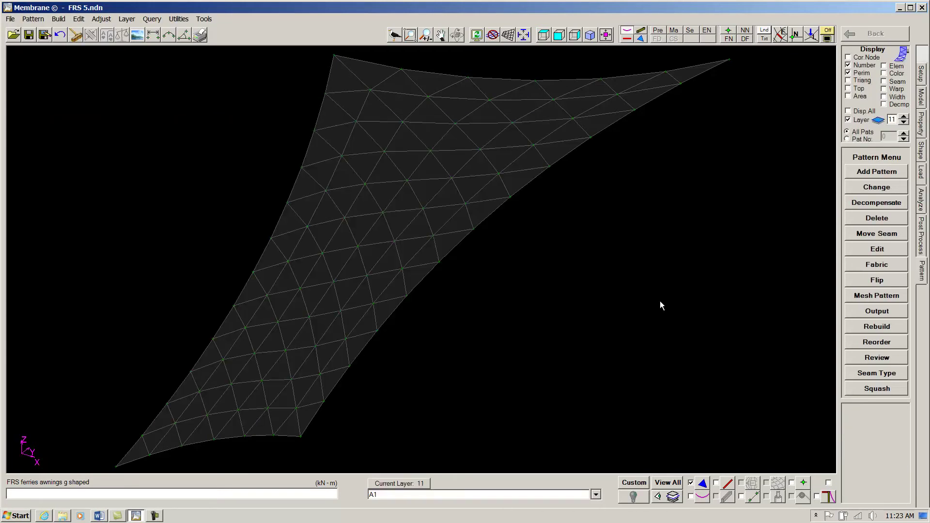
Generate auto-width patterns on layer A1 from a base seam between its upper-left and lower-right corners toward the upper-right corner.
left_click(870, 172)
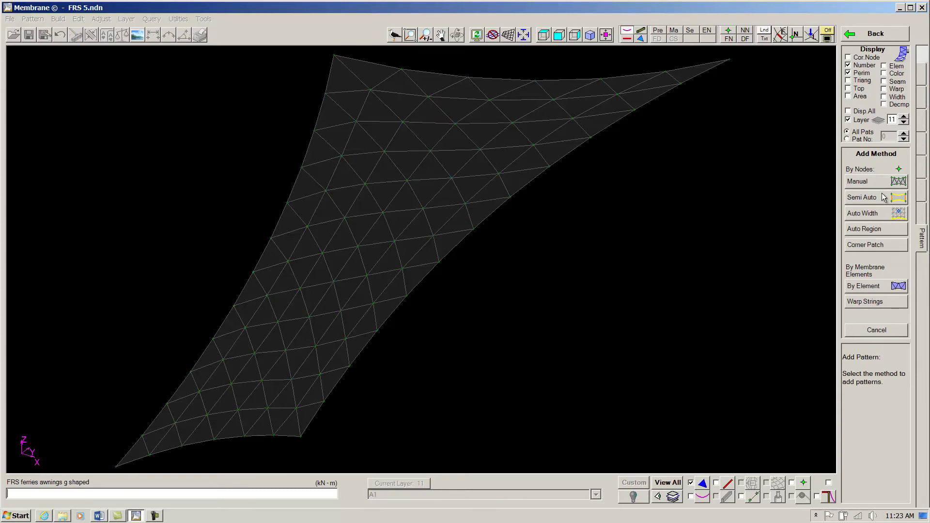
left_click(879, 214)
key("Return")
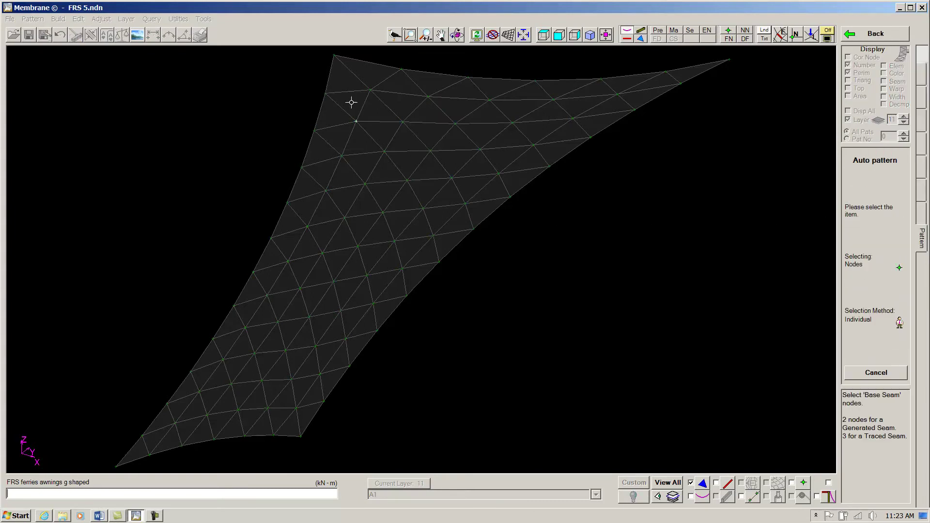
right_click(354, 420)
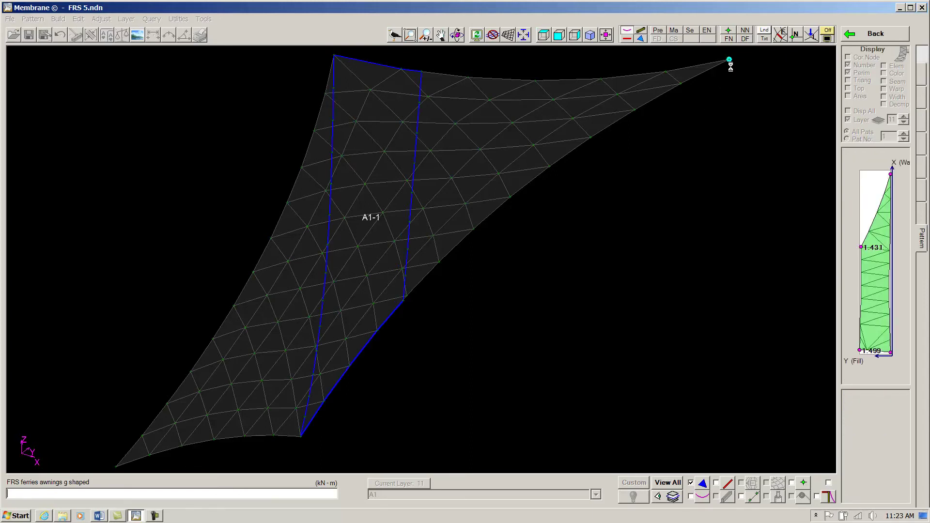
key("Return")
key("Return")
key("Return")
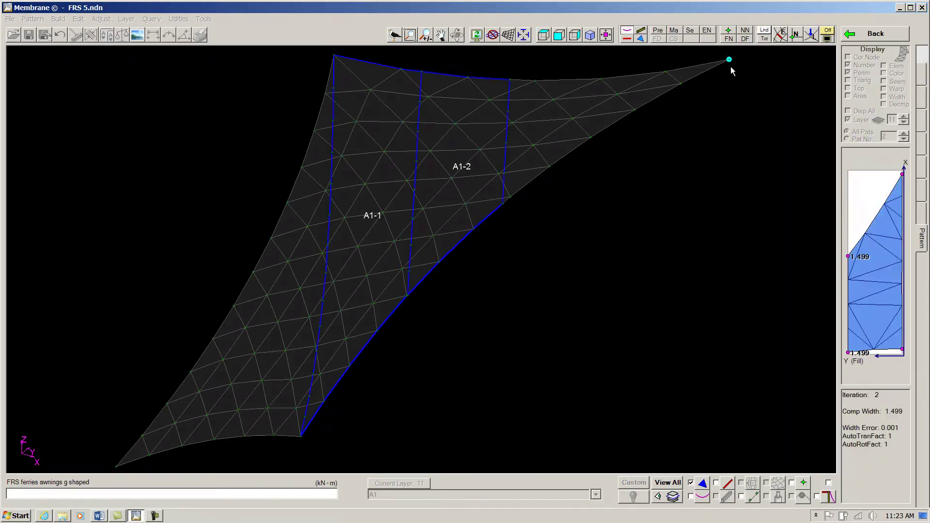
key("Return")
key("Return")
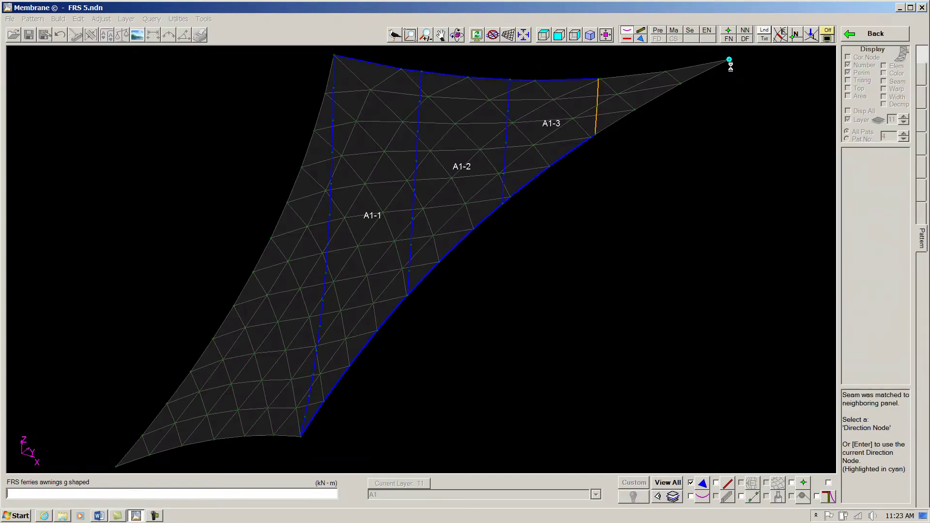
key("Return")
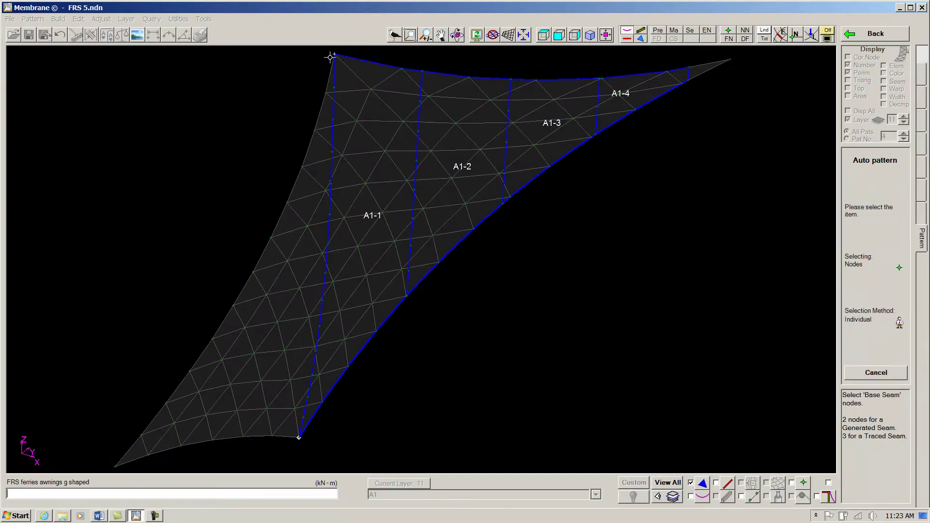
Generate the remaining auto-width patterns on layer A1 from the same base seam toward the panel's lower-left corner.
key("Return")
left_click(115, 467)
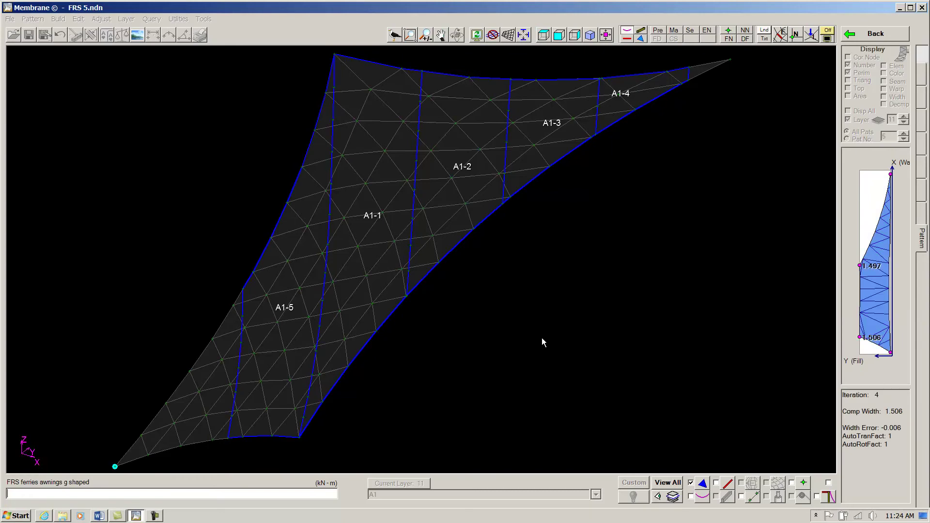
key("Return")
key("Return")
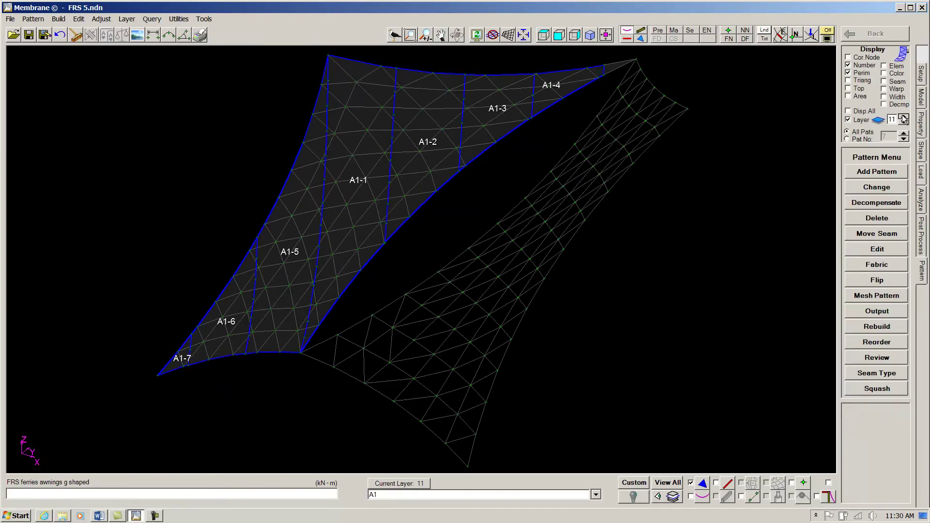
Switch the pattern layer to 12 and generate auto-width patterns from a diagonal base seam toward the panel's lowest corner.
left_click(904, 118)
left_click(877, 171)
left_click(874, 215)
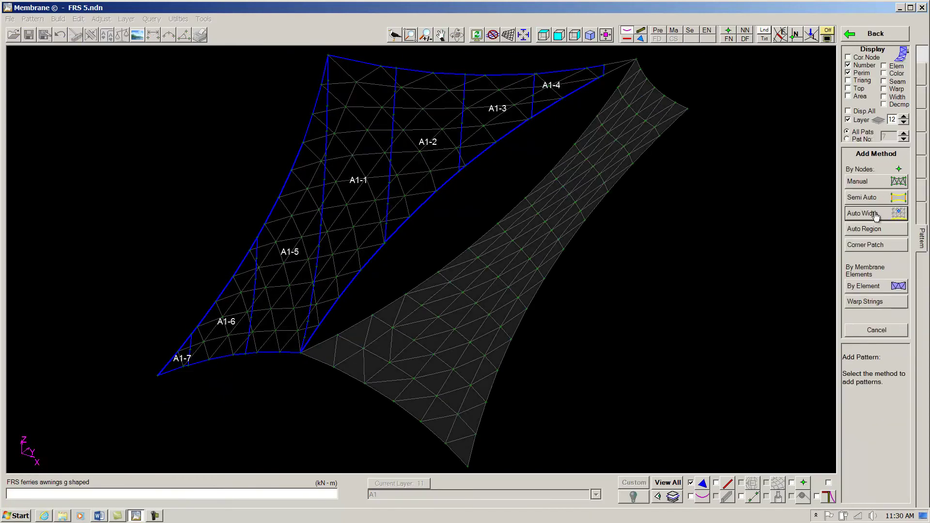
key("Return")
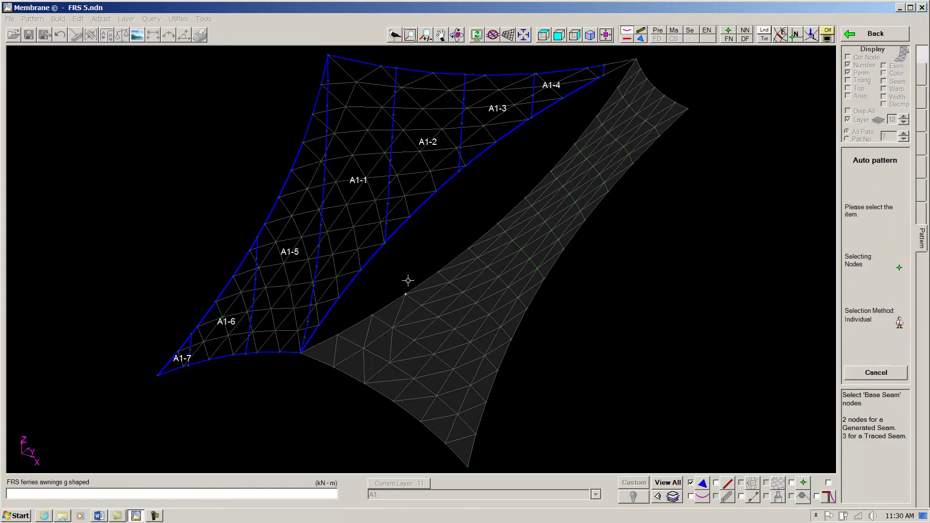
left_click(630, 164)
key("Return")
left_click(468, 466)
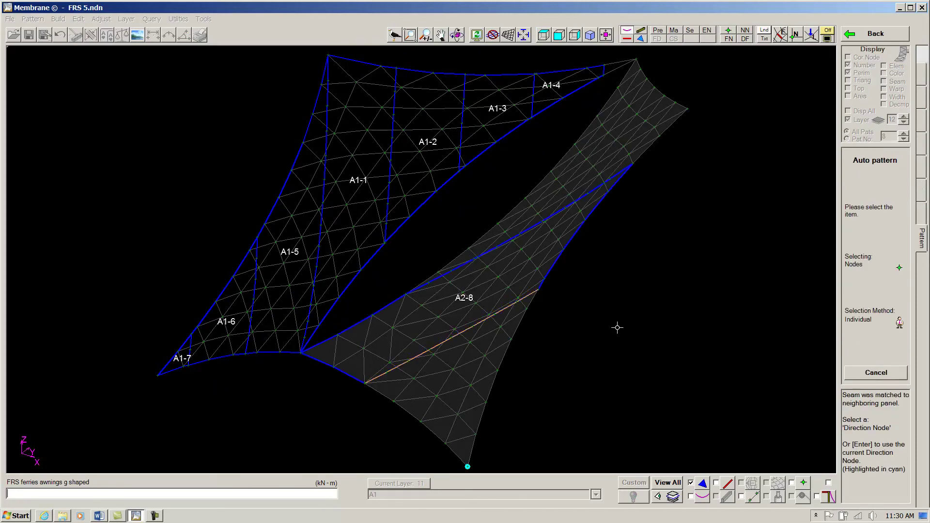
Generate auto-width patterns on layer 12 from the same diagonal base seam toward the panel's uppermost corner.
left_click(863, 378)
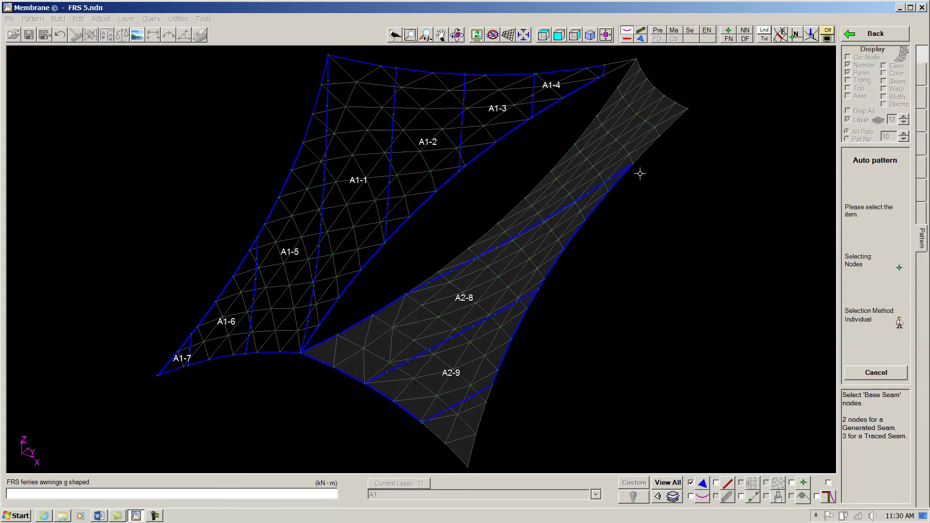
left_click(407, 289)
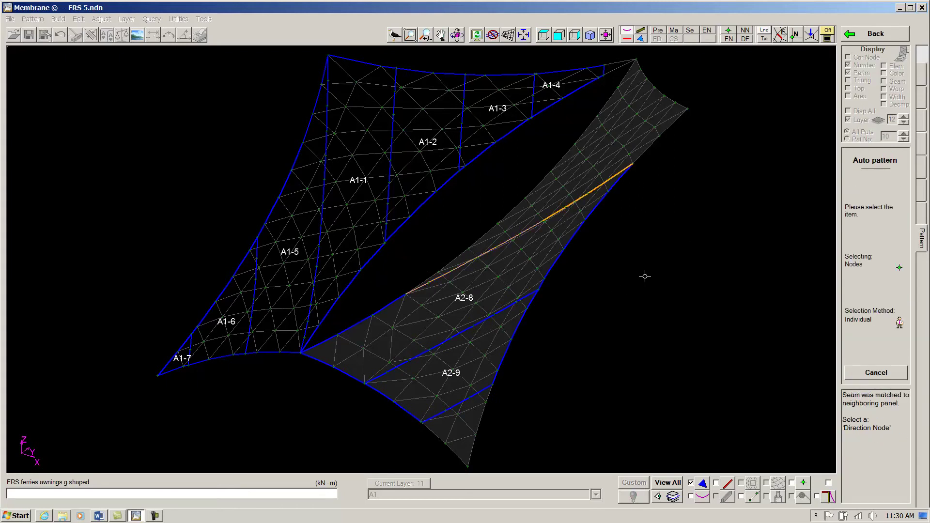
left_click(636, 60)
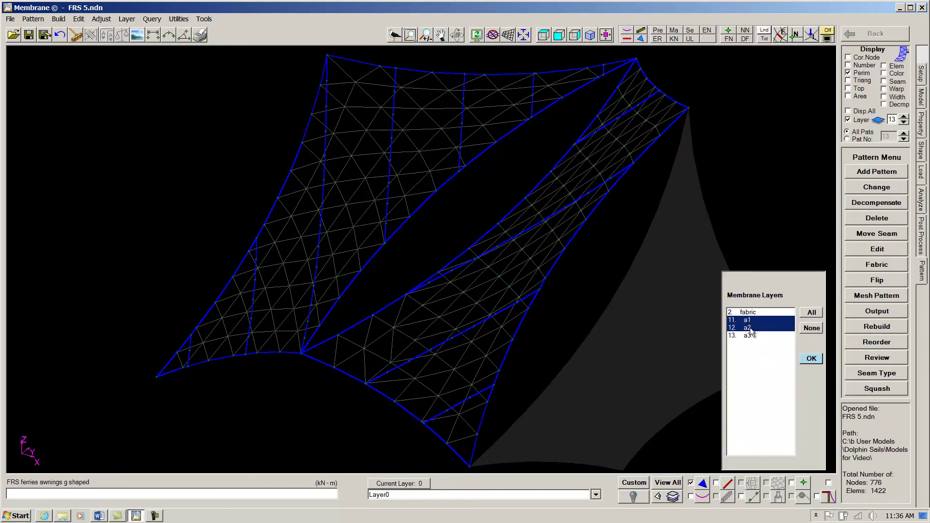
Add membrane layer a3 to the displayed layers and fit all three panels in the view.
left_click(751, 335)
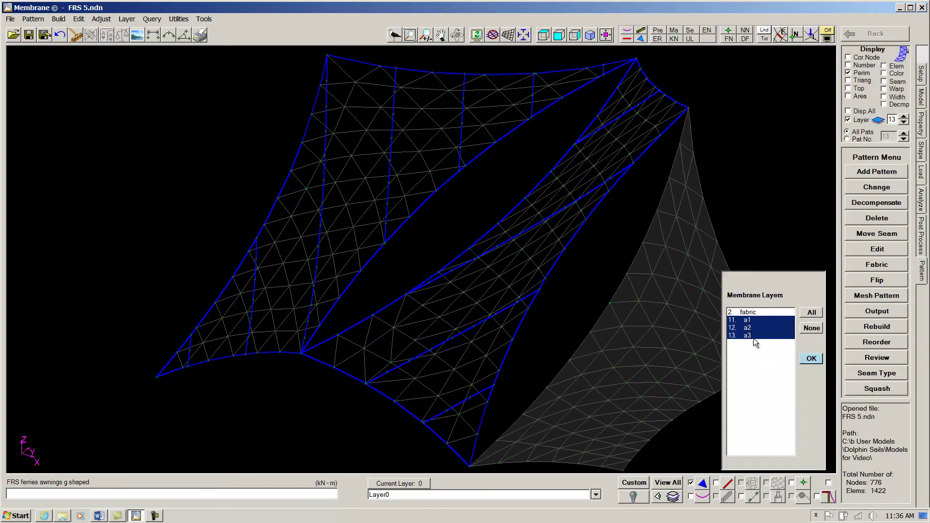
left_click(811, 359)
left_click(606, 35)
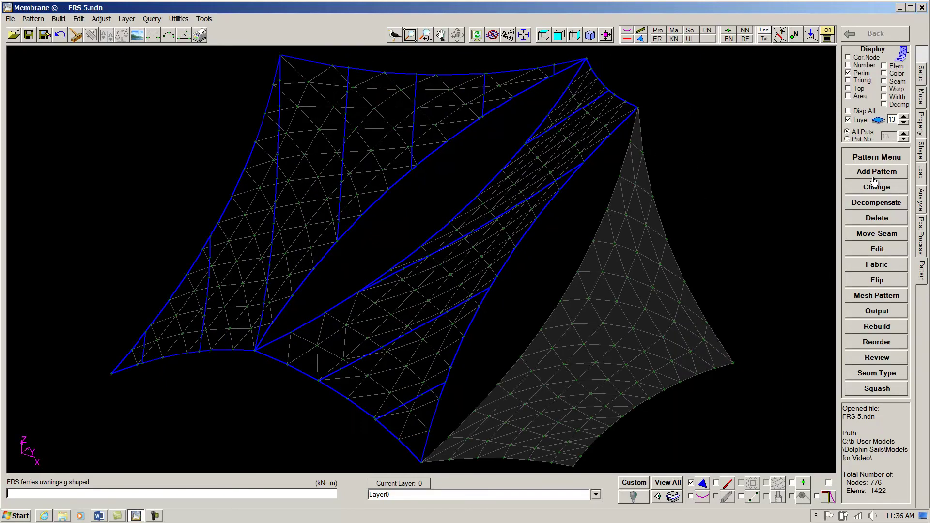
Generate parallel auto-width patterns on layer 13 at the maximum allowed width, from a near-vertical base seam toward the lower-left corner.
left_click(877, 173)
left_click(863, 214)
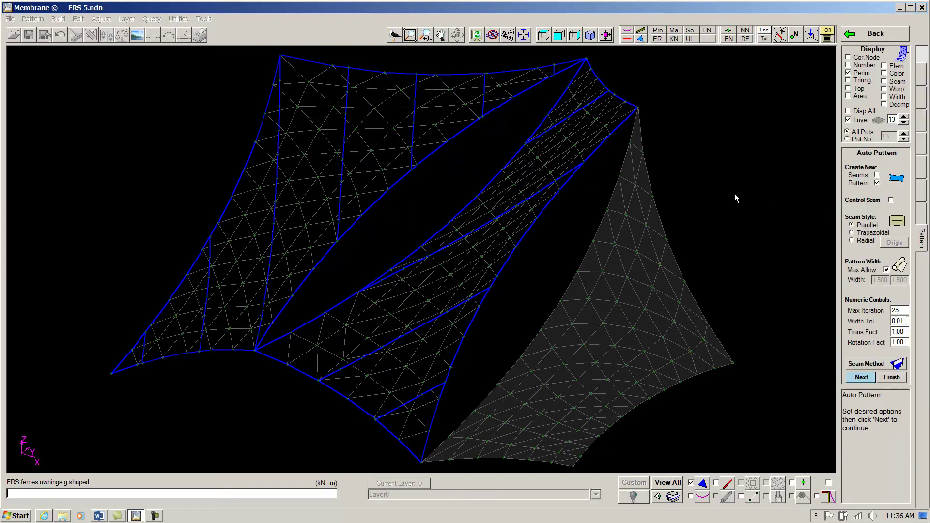
key("Return")
left_click(643, 152)
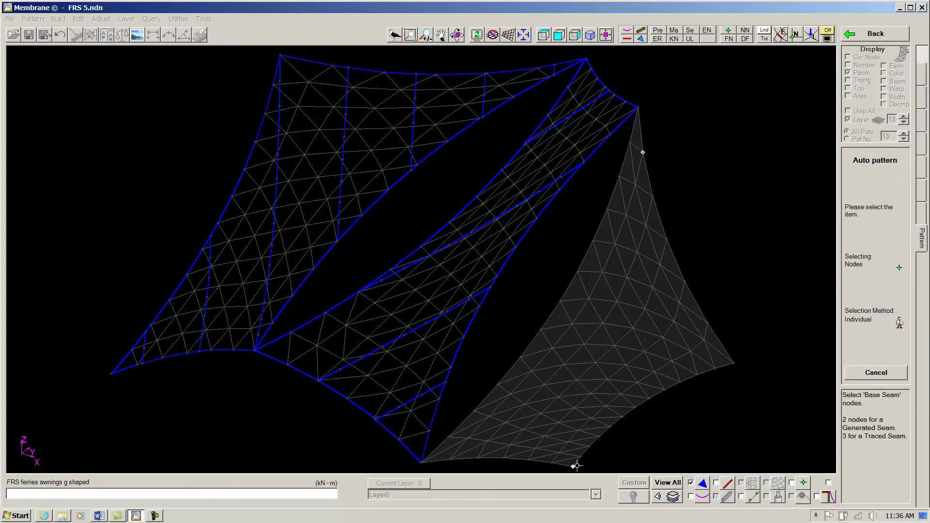
right_click(625, 453)
left_click(421, 462)
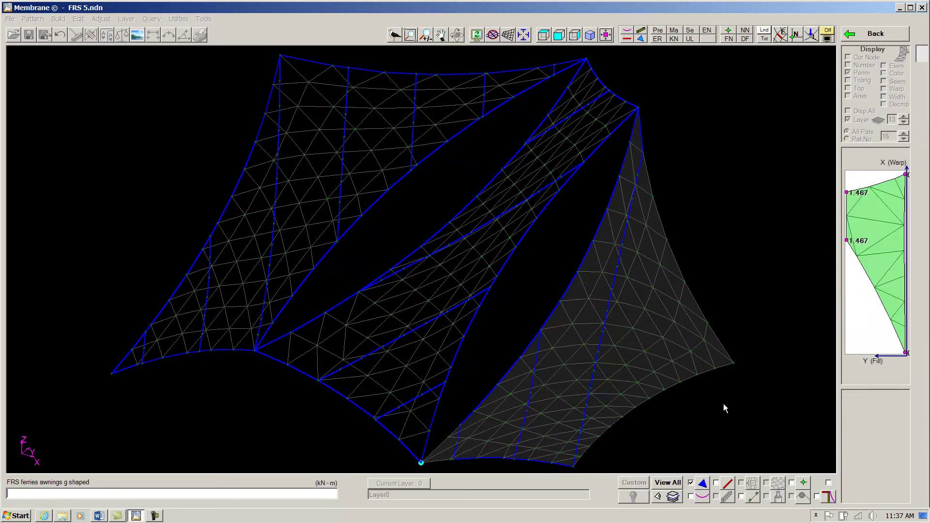
Generate the auto-width patterns on the other side of layer 13's base seam, toward the panel's right corner.
left_click(860, 378)
left_click(573, 467)
right_click(602, 467)
left_click(735, 363)
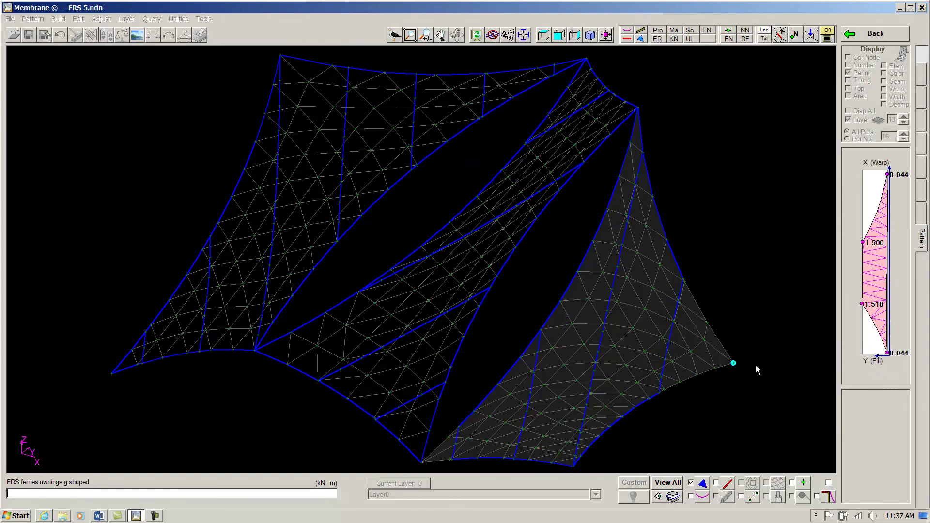
key("Return")
key("Return")
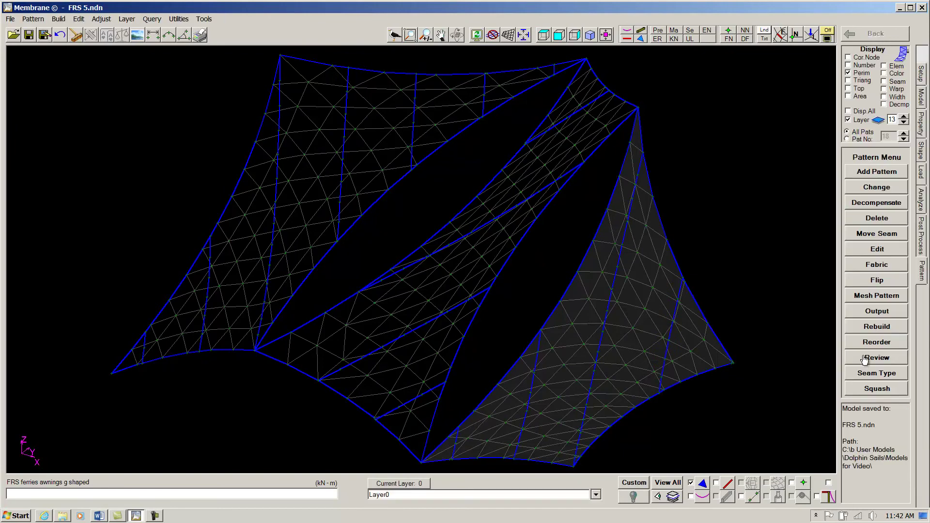
Review the triangulated patterns in the cutting layout and as an exploded assembly, and close the review.
left_click(865, 358)
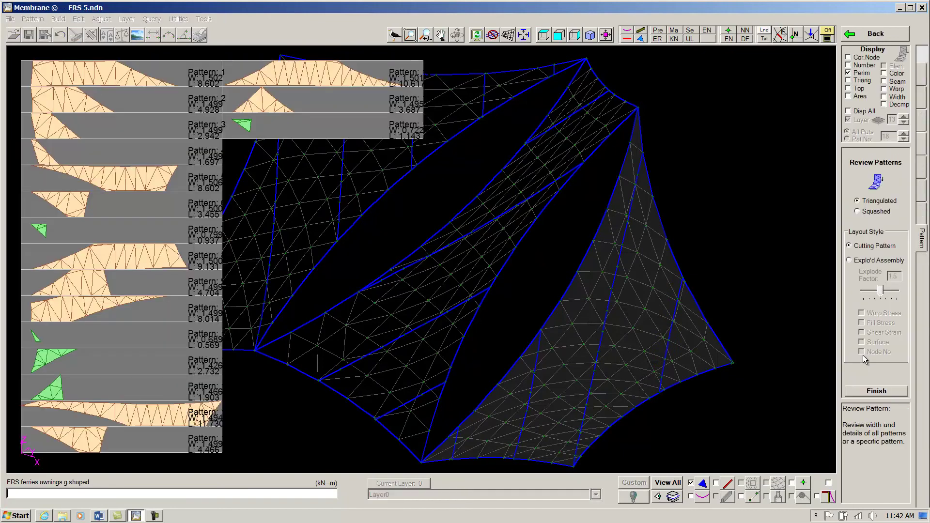
left_click(861, 260)
left_click_drag(628, 330, 555, 330)
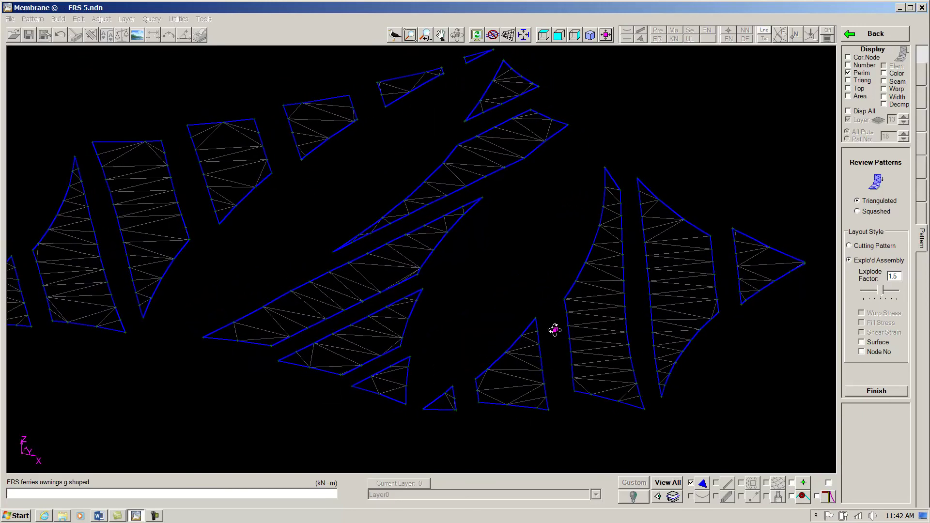
left_click(854, 392)
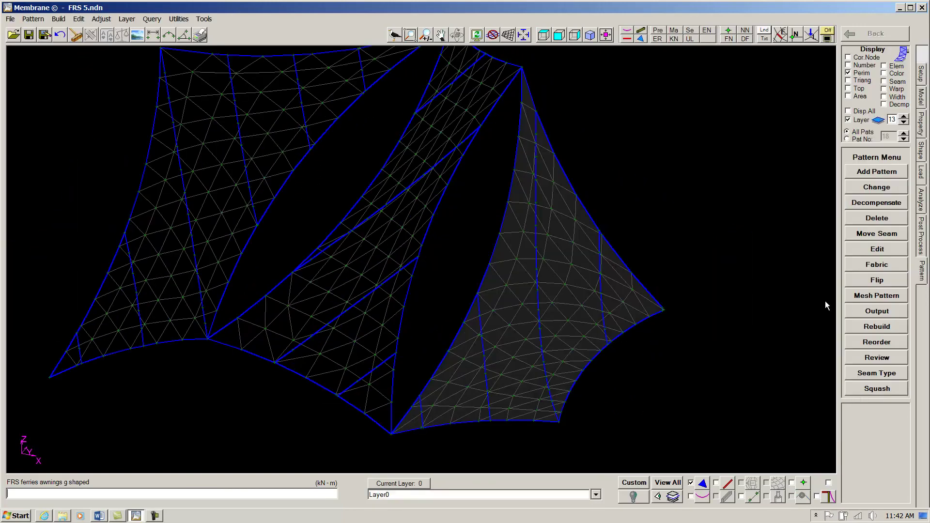
Write cutting patterns 1 to 18 to a single file in mm, triangulated, with 0.01 warp and fill compensations.
left_click(866, 311)
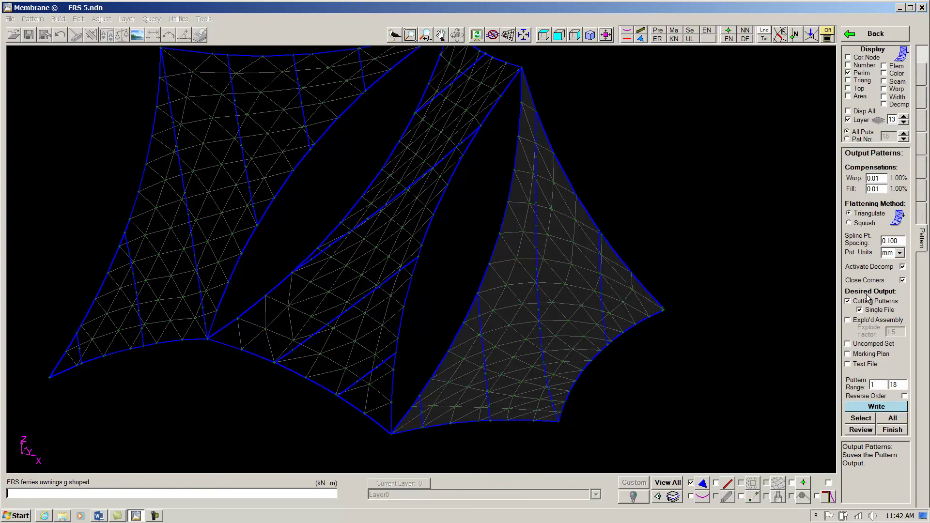
left_click(877, 407)
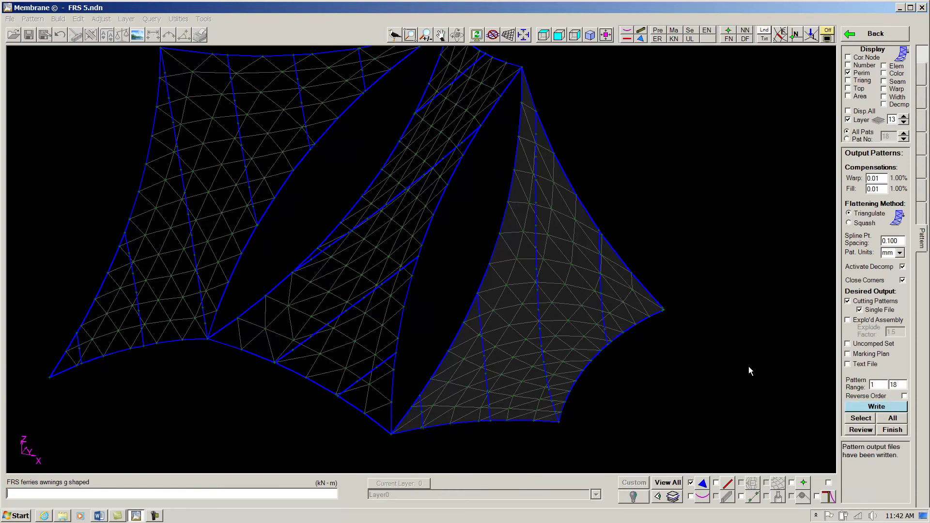
left_click(891, 428)
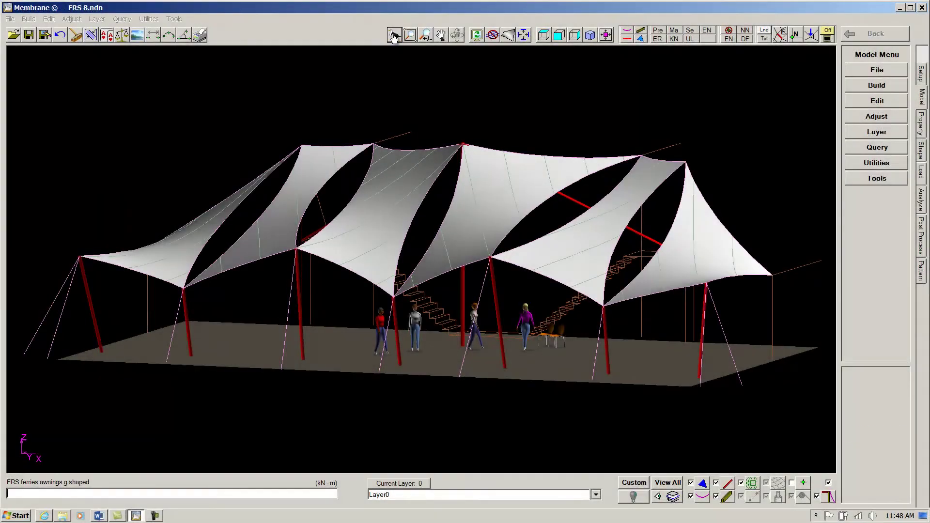
Start a fly-around of the rendered awning model in FRS 8.ndn.
left_click(393, 35)
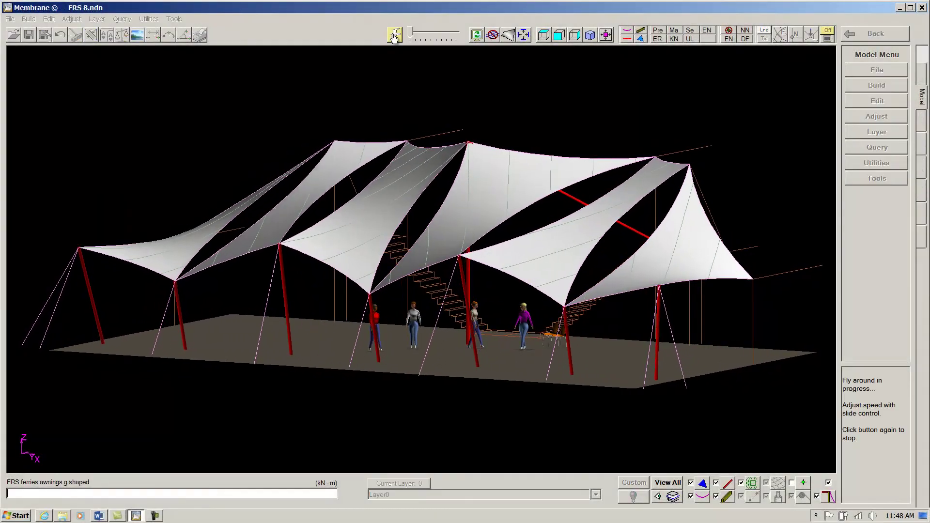